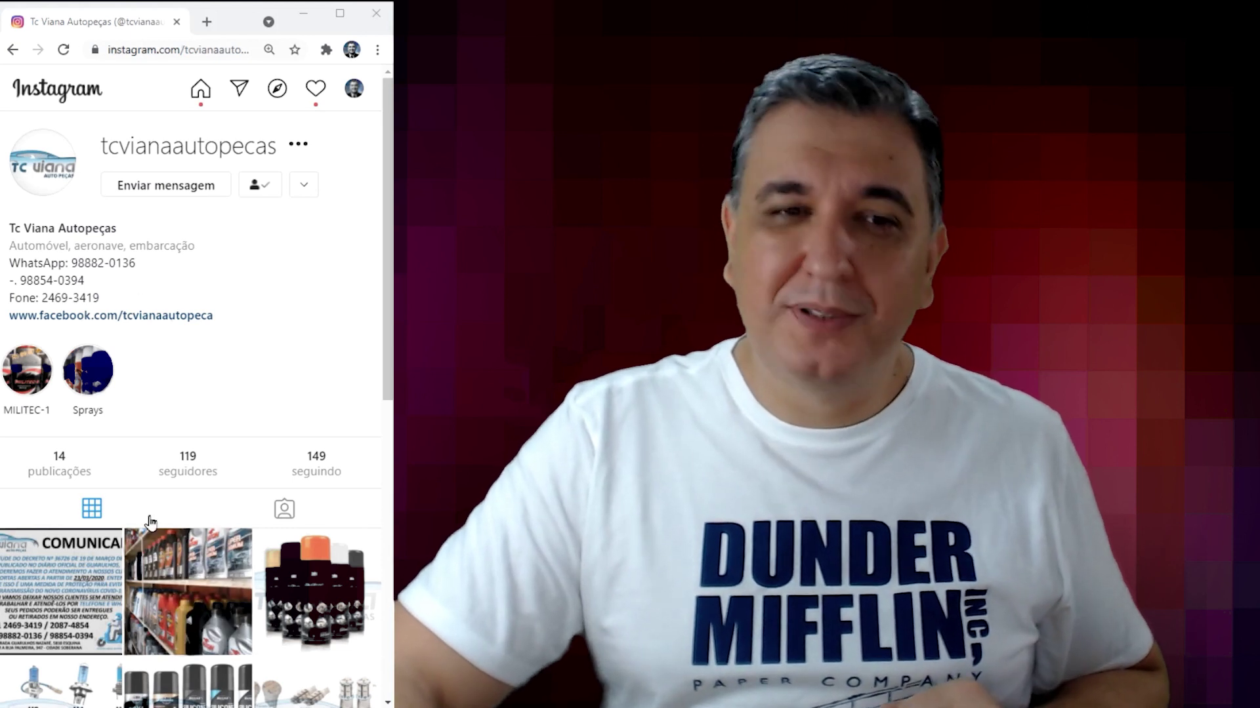
# Browse the store's profile and view its caricature business-card post.
pyautogui.scroll(-4, 147, 329)
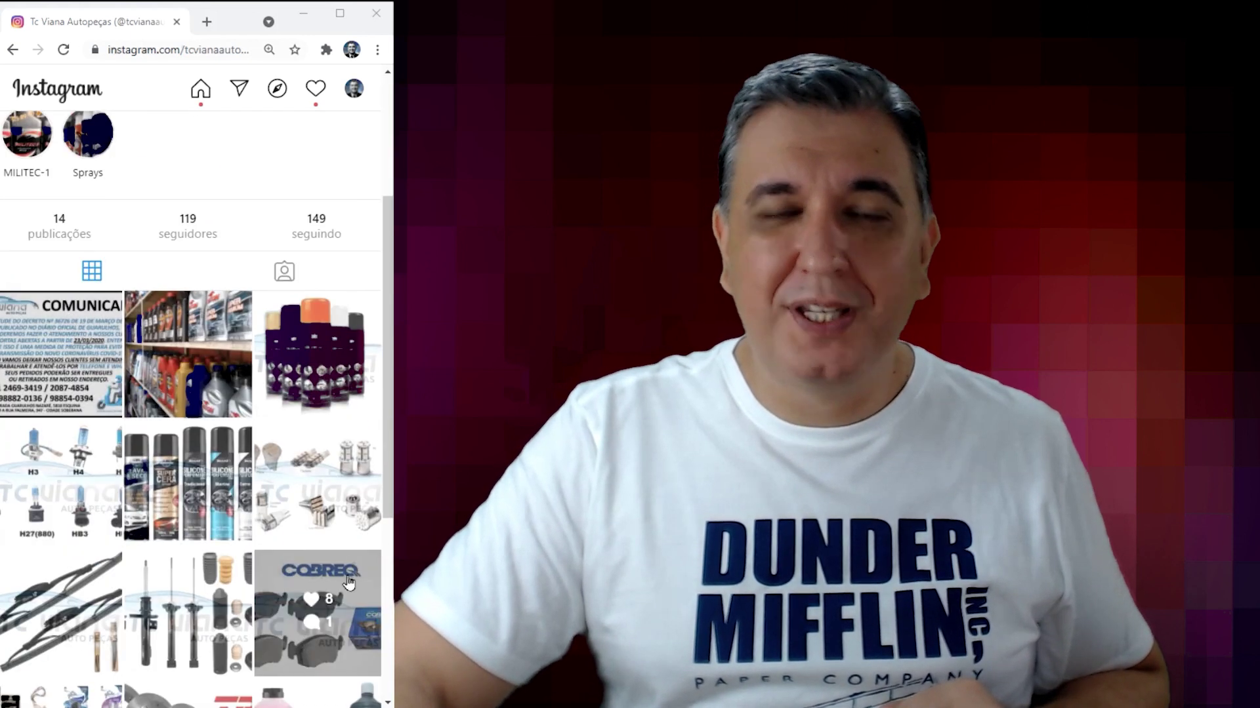
pyautogui.scroll(-5, 159, 349)
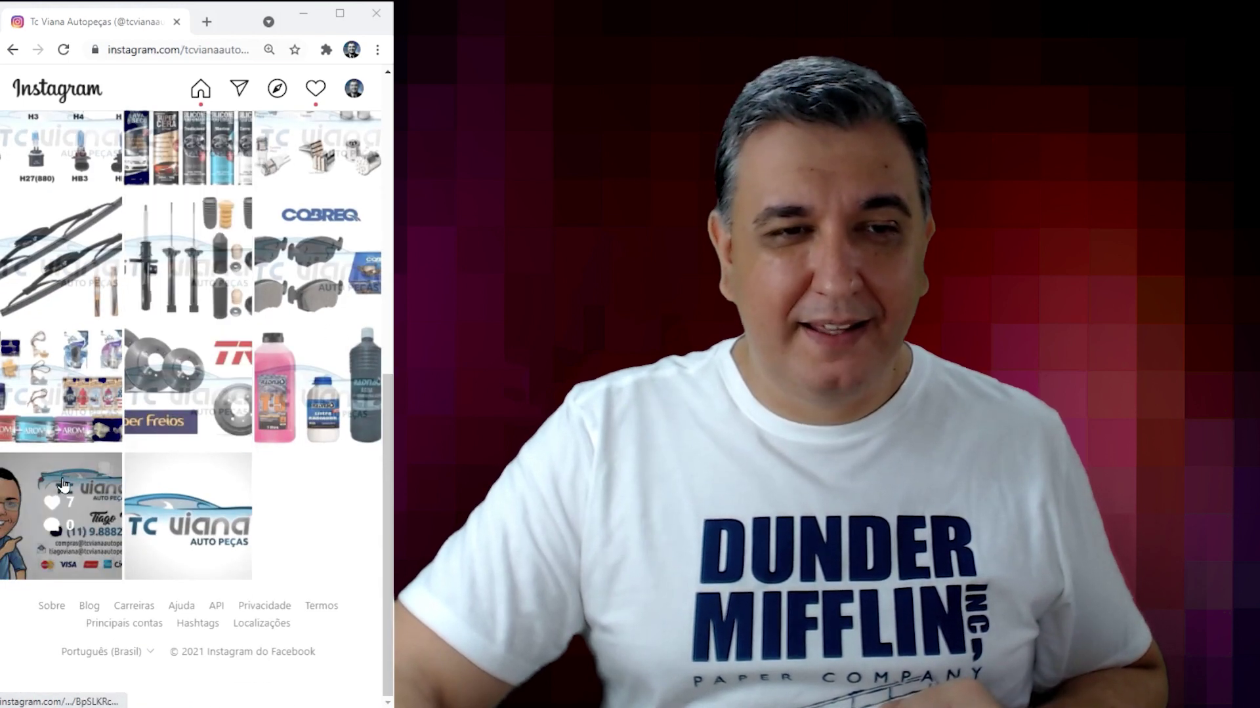
pyautogui.click(23, 489)
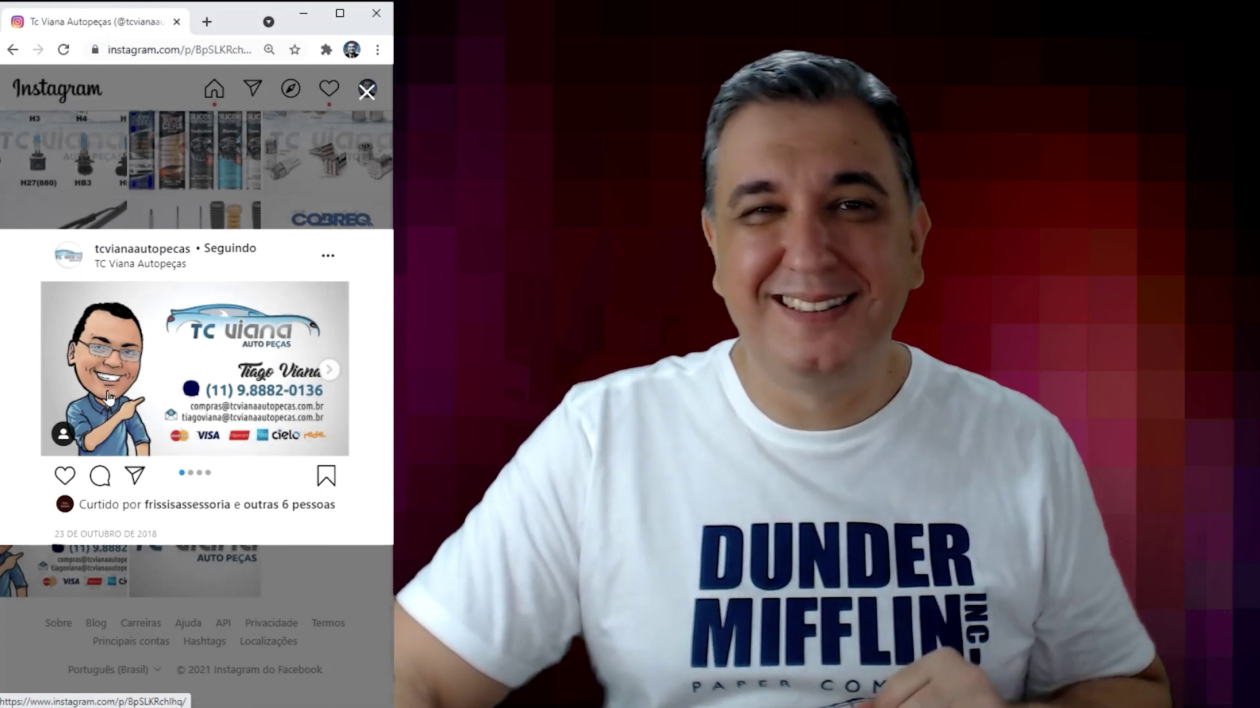
pyautogui.click(219, 556)
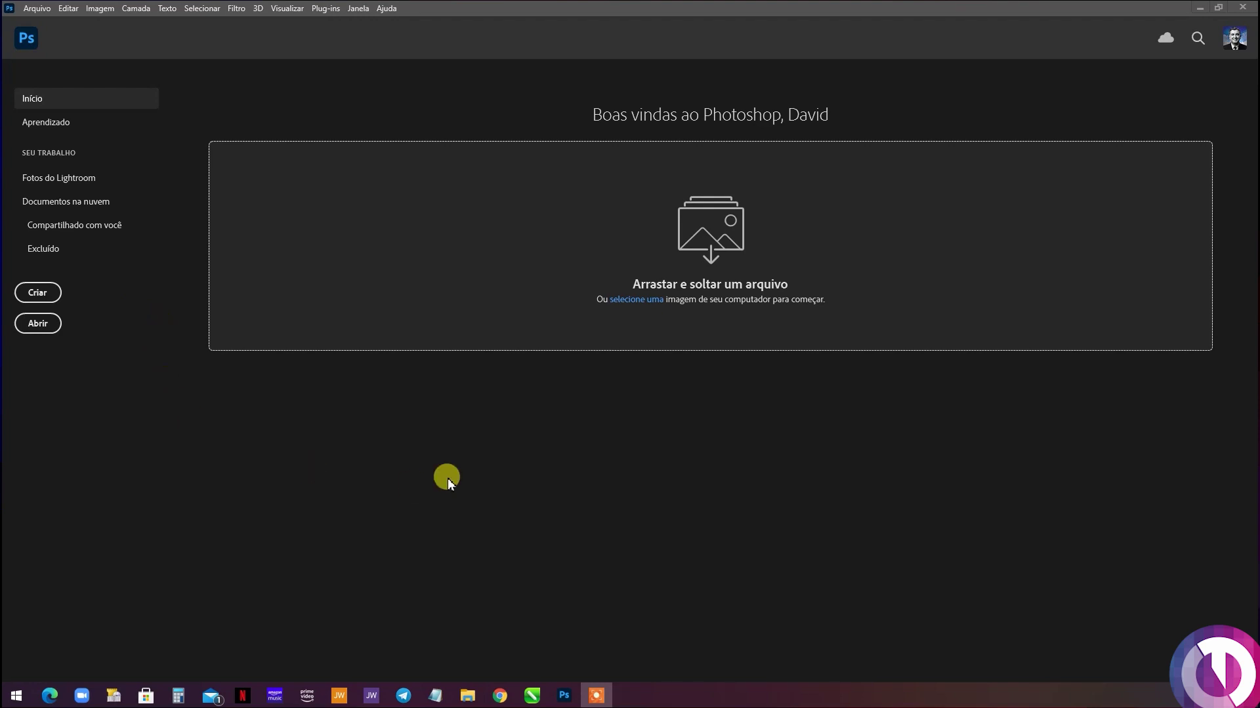
# Open the woman's portrait JPG from the xicara folder in Photoshop.
pyautogui.click(474, 701)
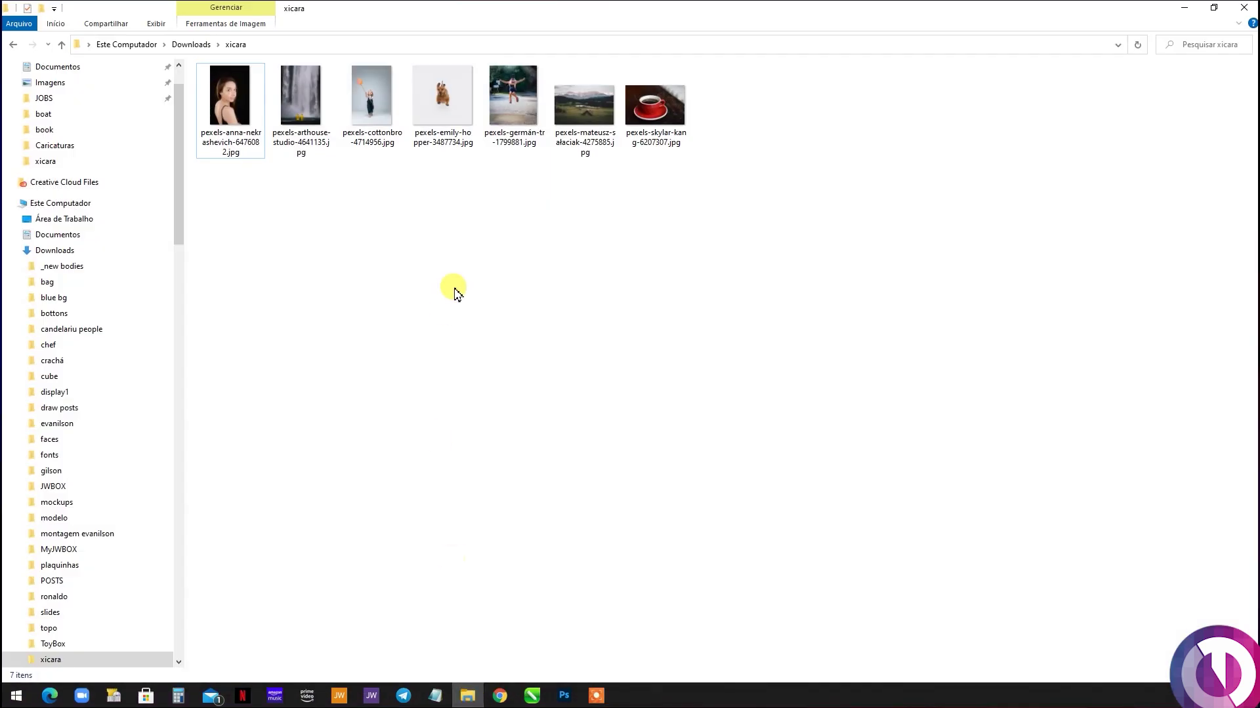
pyautogui.moveTo(231, 114); pyautogui.dragTo(372, 371)
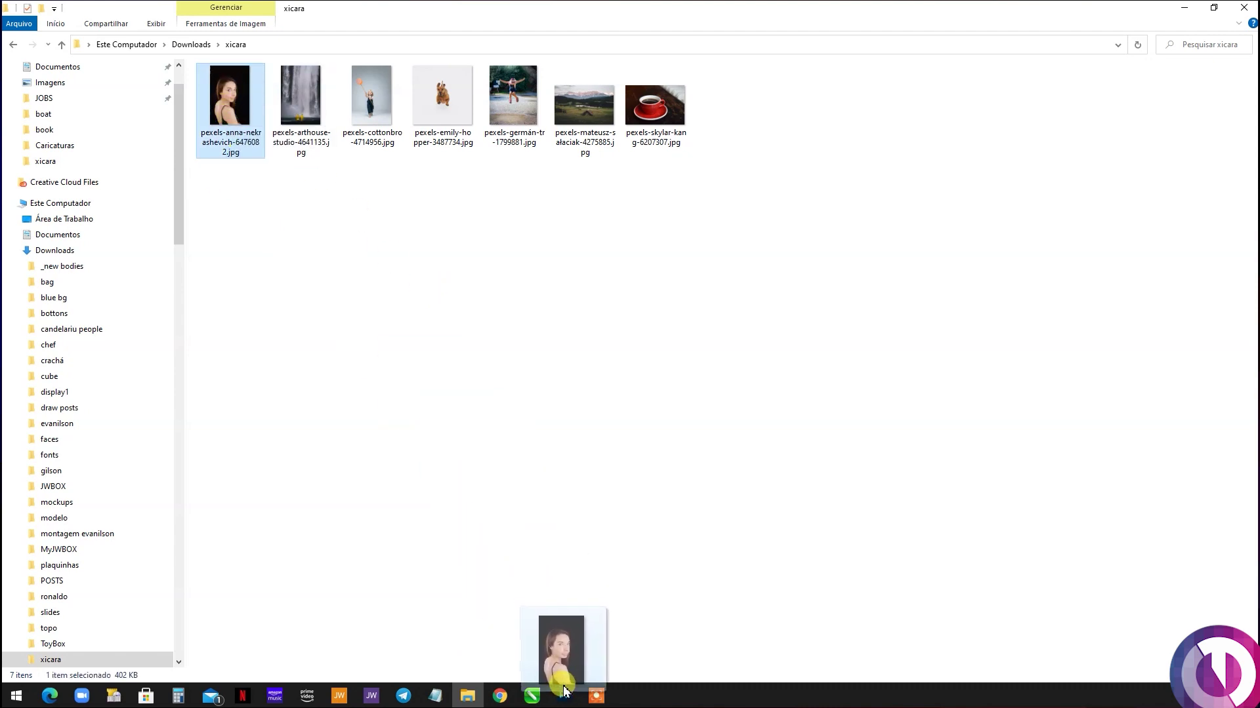
pyautogui.moveTo(372, 371)
pyautogui.mouseDown()
pyautogui.moveTo(473, 457)
pyautogui.moveTo(474, 441)
pyautogui.mouseUp()
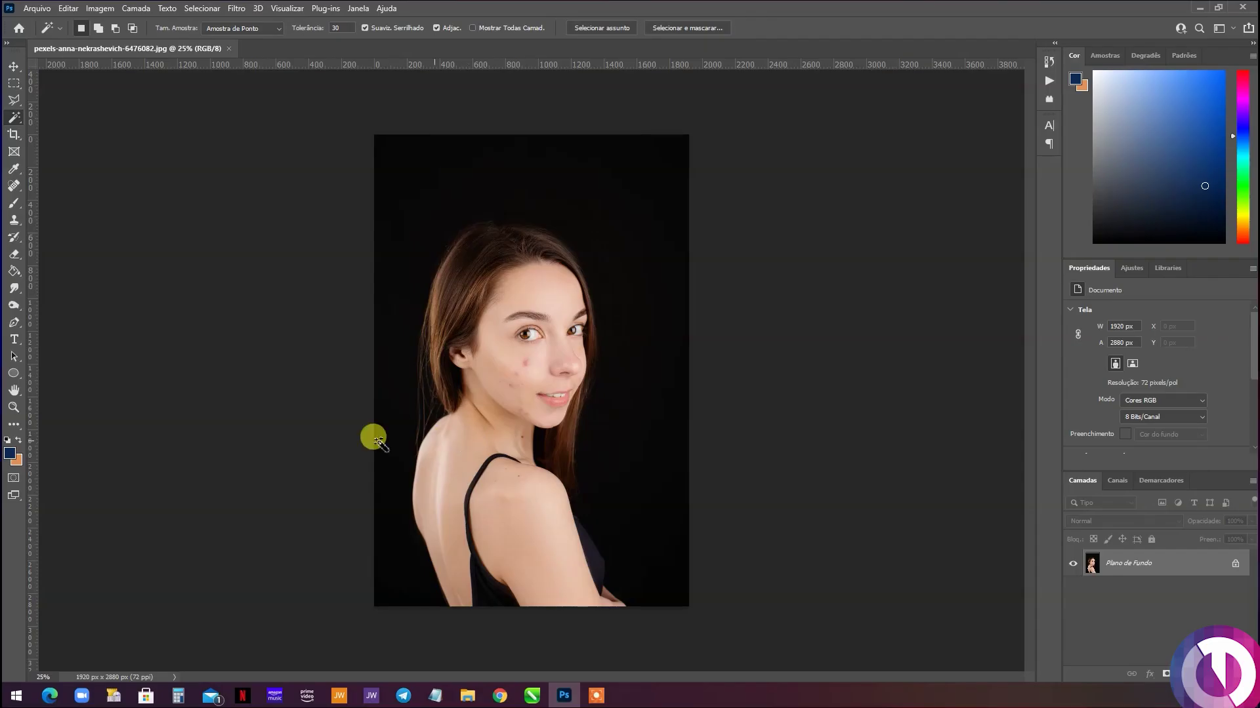
# Zoom the portrait to 200% on the blemished cheek and nose.
pyautogui.click(14, 406)
pyautogui.moveTo(528, 392); pyautogui.dragTo(523, 365)
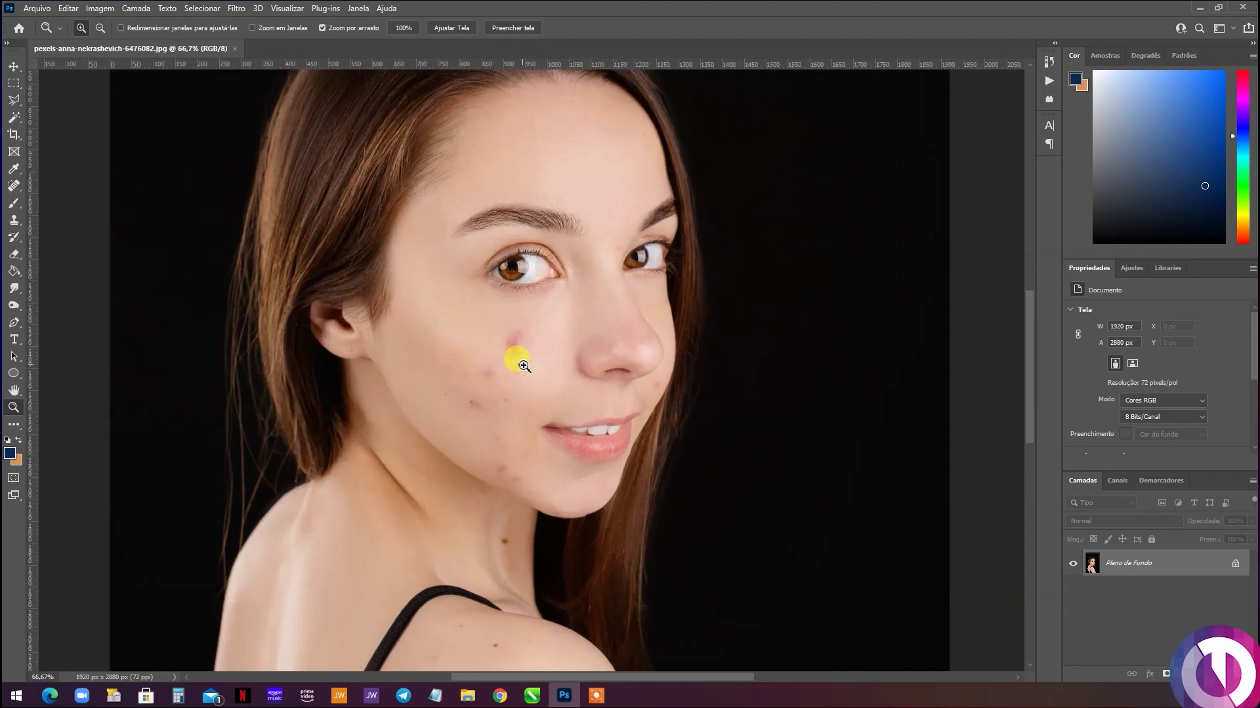
pyautogui.click(524, 365)
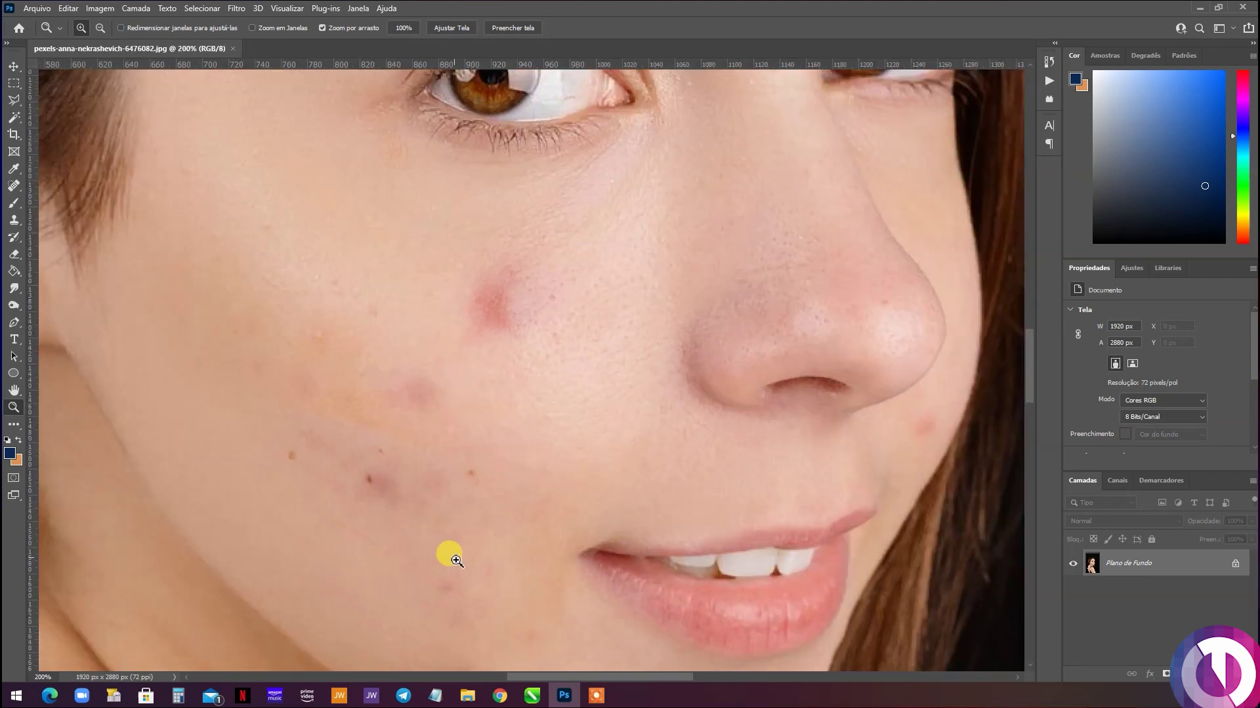
pyautogui.scroll(-3, 408, 311)
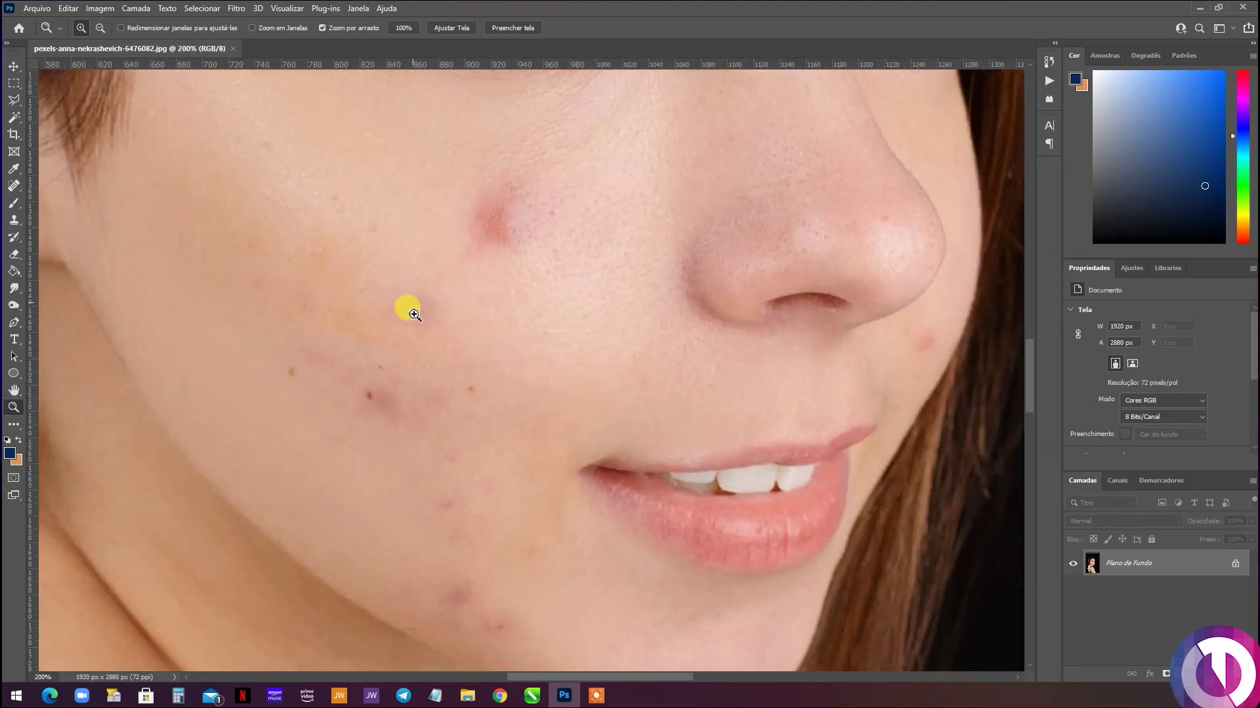
pyautogui.scroll(6, 408, 312)
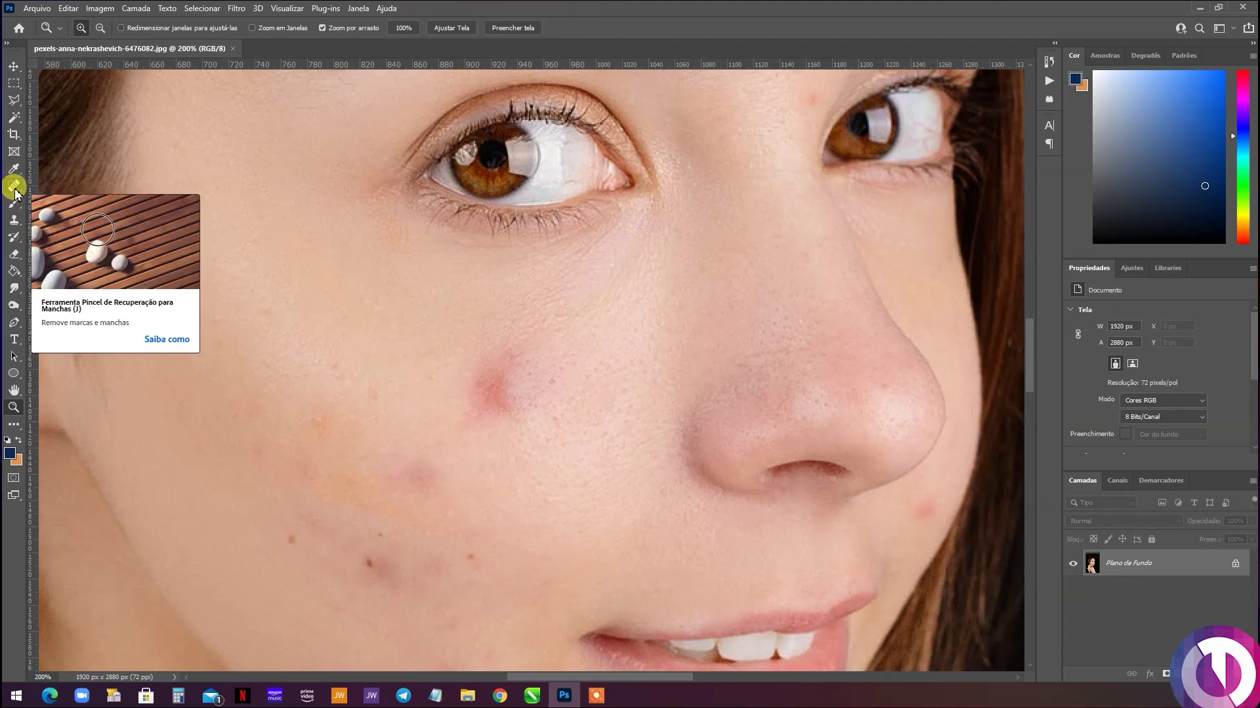
# Switch to the Spot Healing Brush and reduce its size to about 30 px.
pyautogui.click(15, 188)
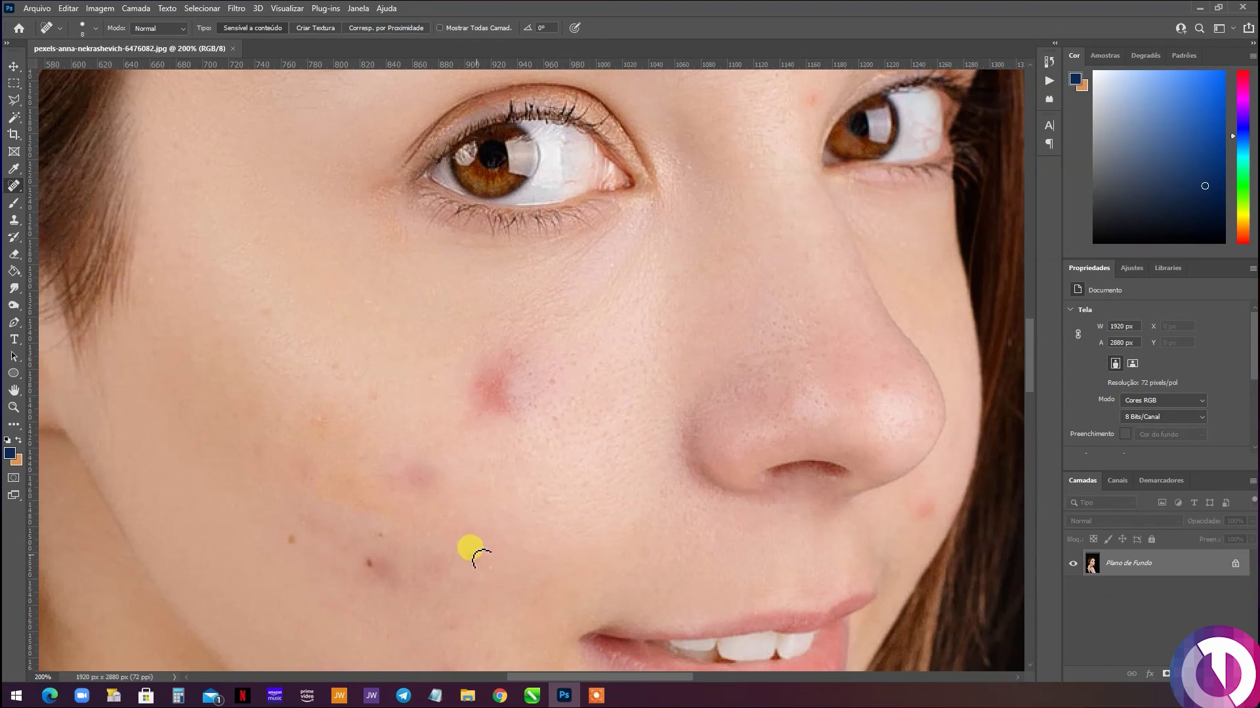
pyautogui.moveTo(481, 565)
pyautogui.mouseDown()
pyautogui.moveTo(467, 563)
pyautogui.moveTo(477, 543)
pyautogui.mouseUp()
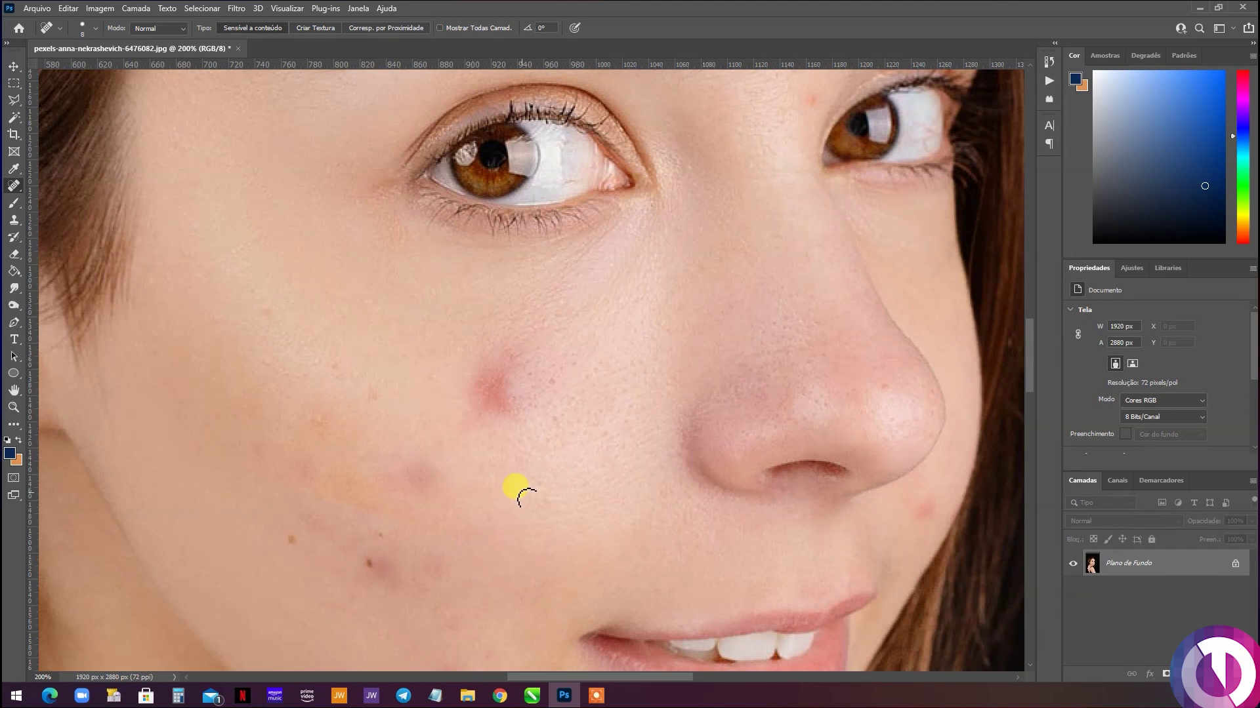
pyautogui.click(97, 30)
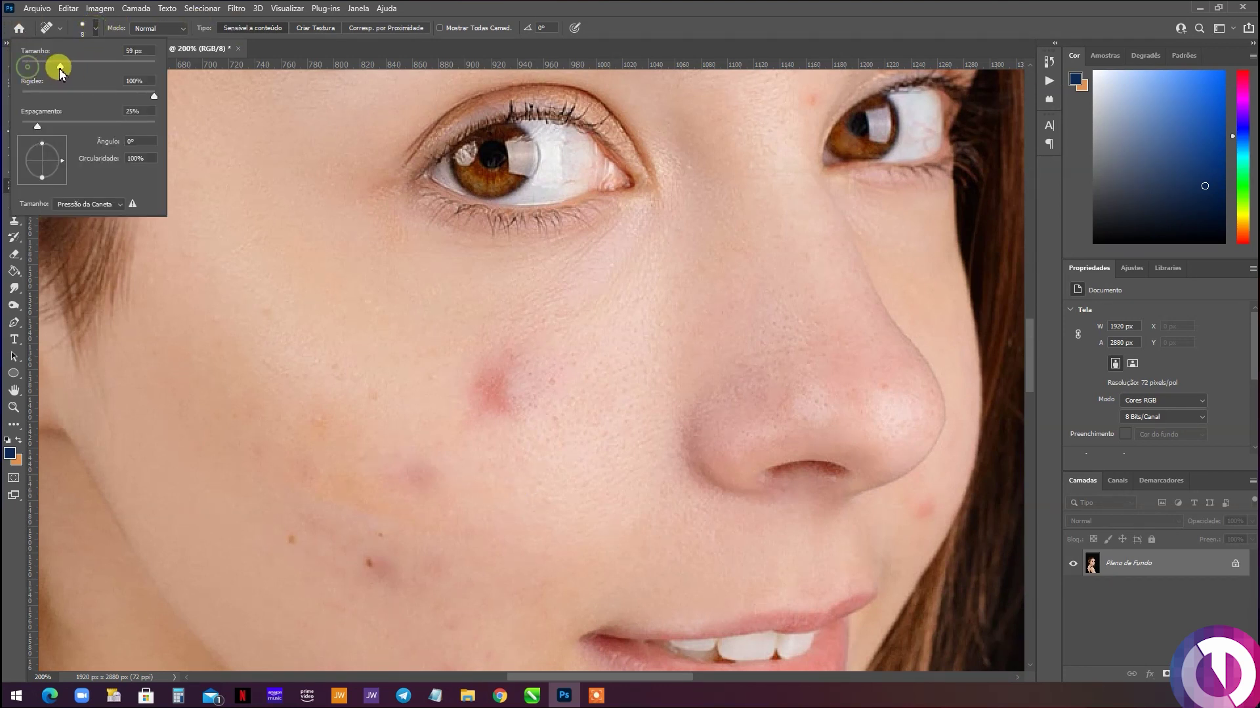
pyautogui.moveTo(60, 71); pyautogui.dragTo(44, 75)
pyautogui.click(542, 13)
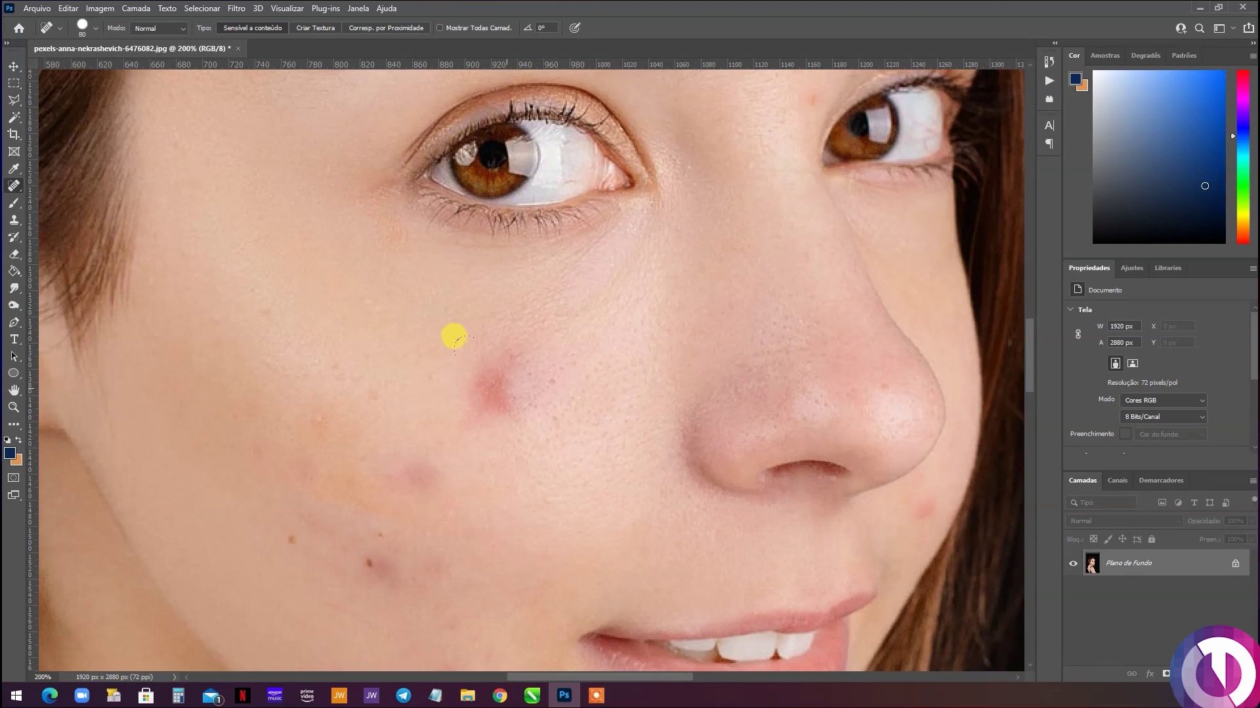
# Heal ten blemishes across the cheeks, lower cheek and beside the nostril.
pyautogui.click(506, 388)
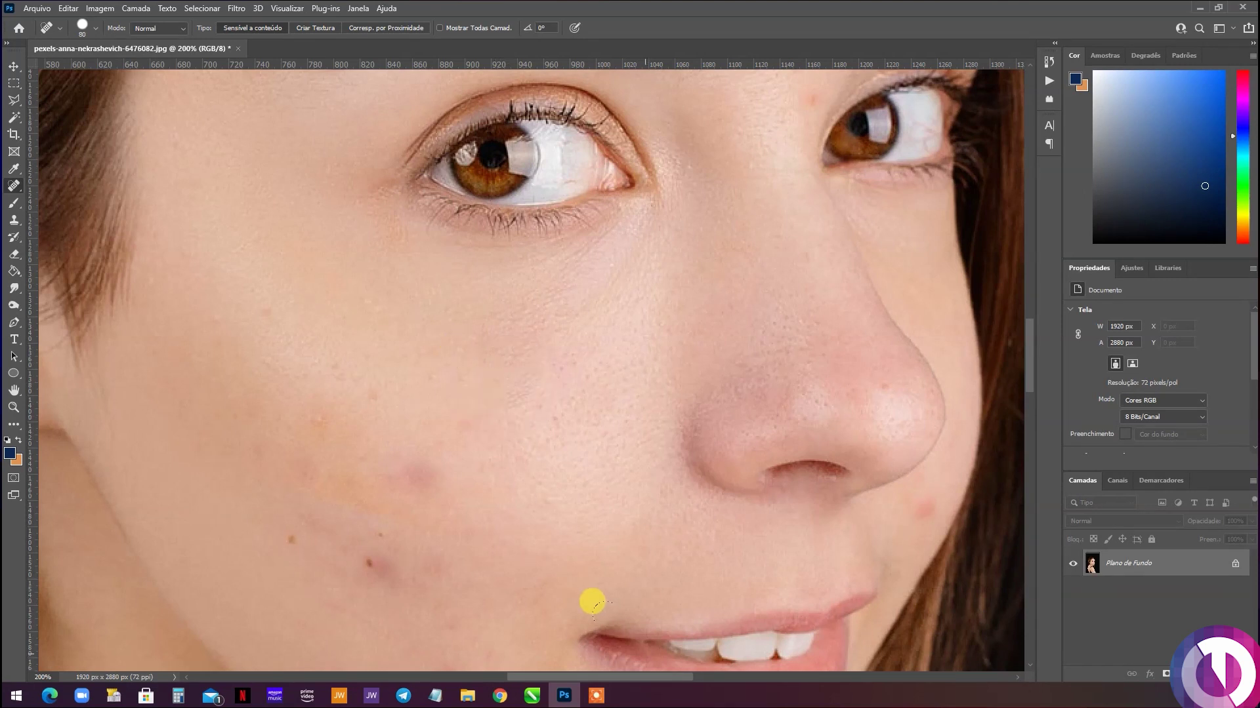
pyautogui.click(424, 473)
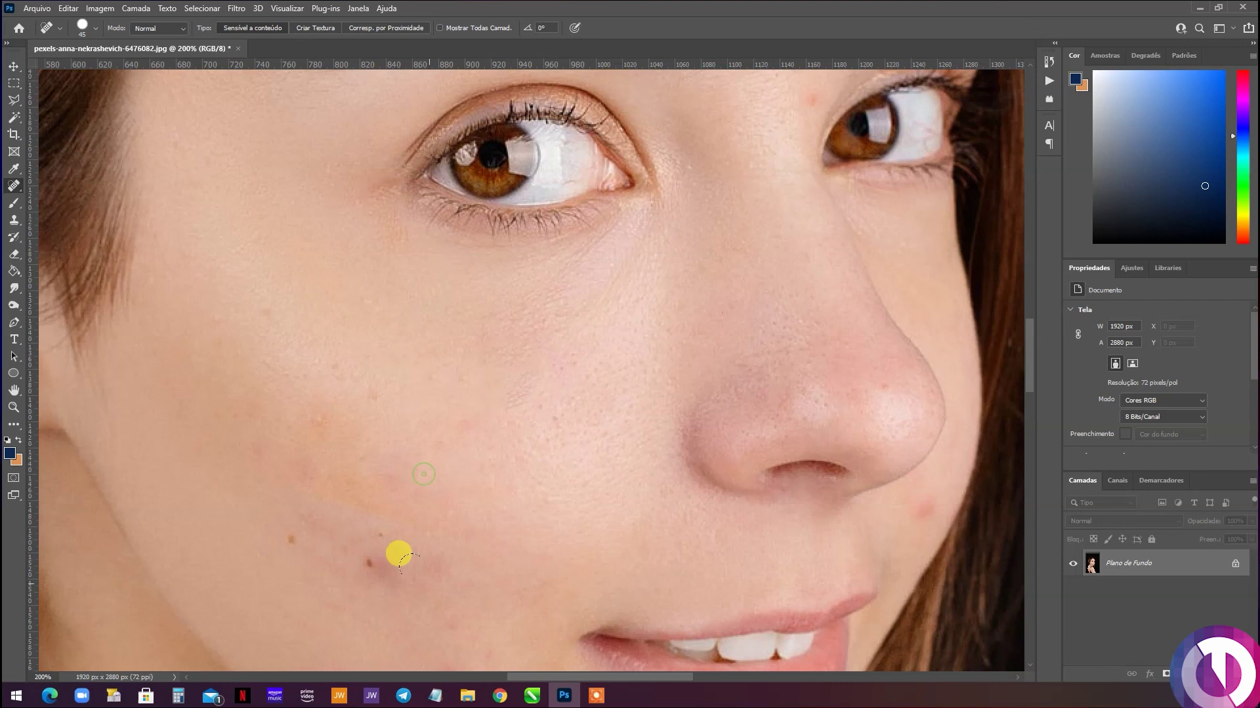
pyautogui.click(316, 419)
pyautogui.click(286, 539)
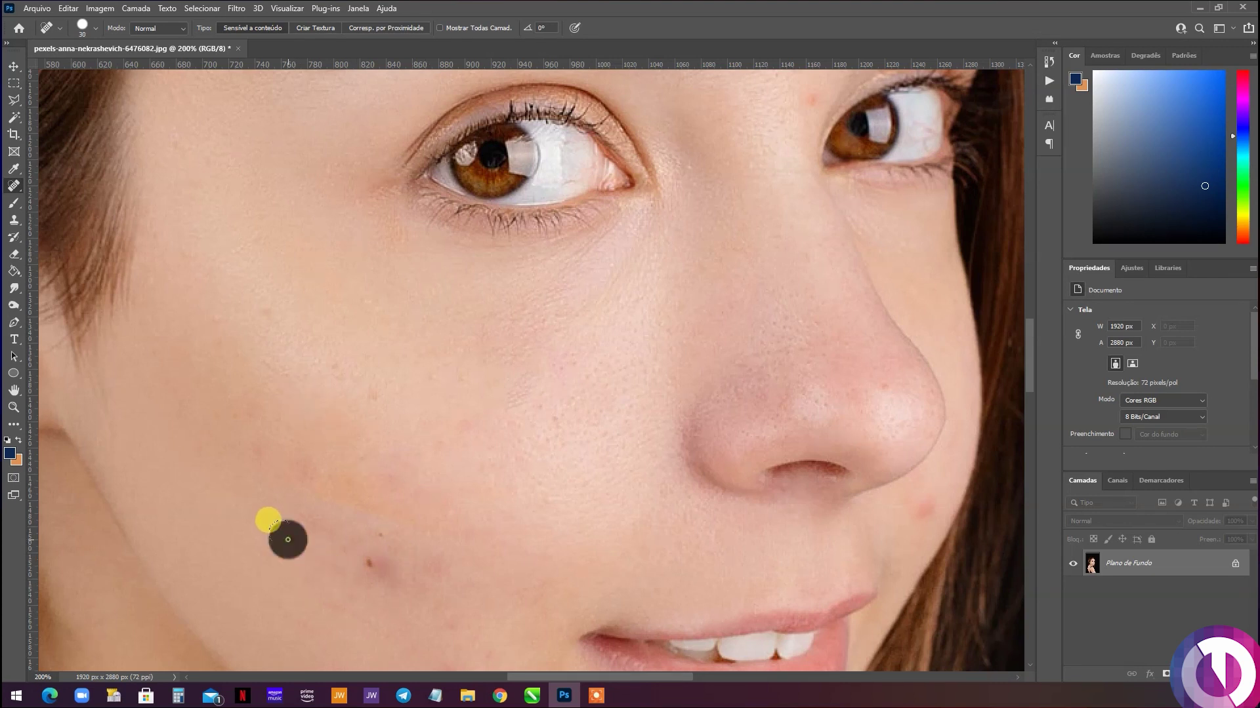
pyautogui.click(371, 569)
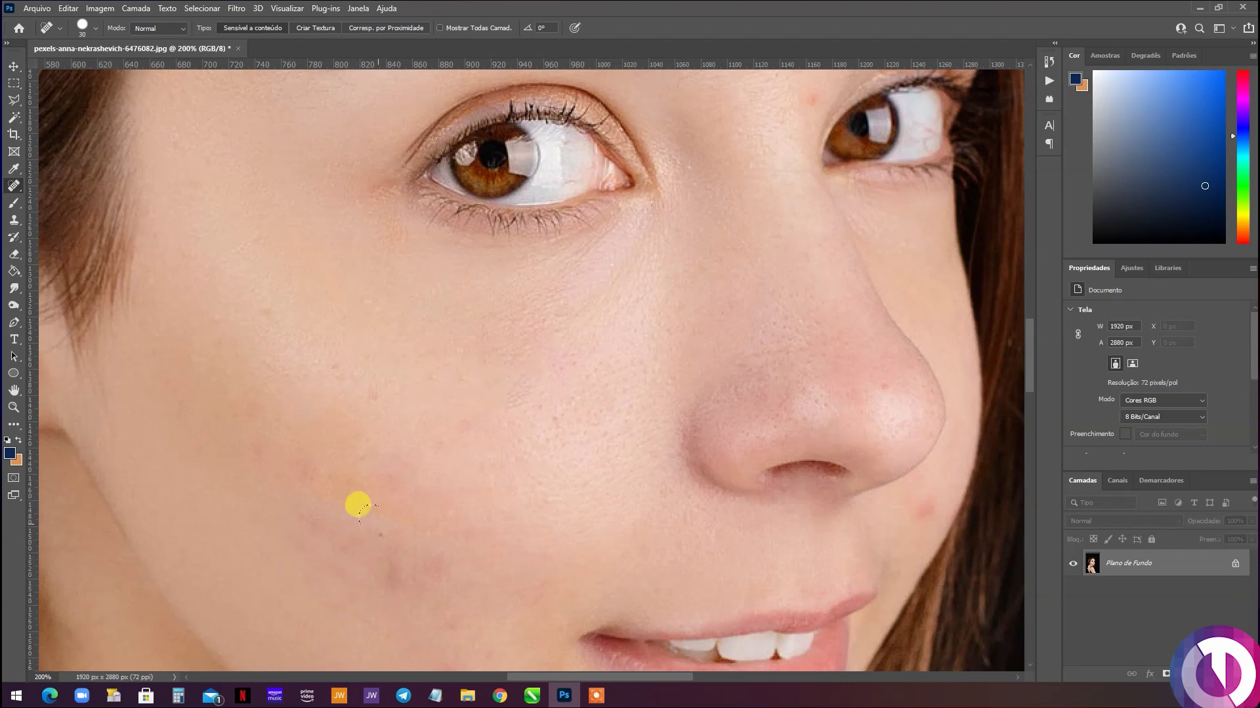
pyautogui.click(376, 528)
pyautogui.click(375, 398)
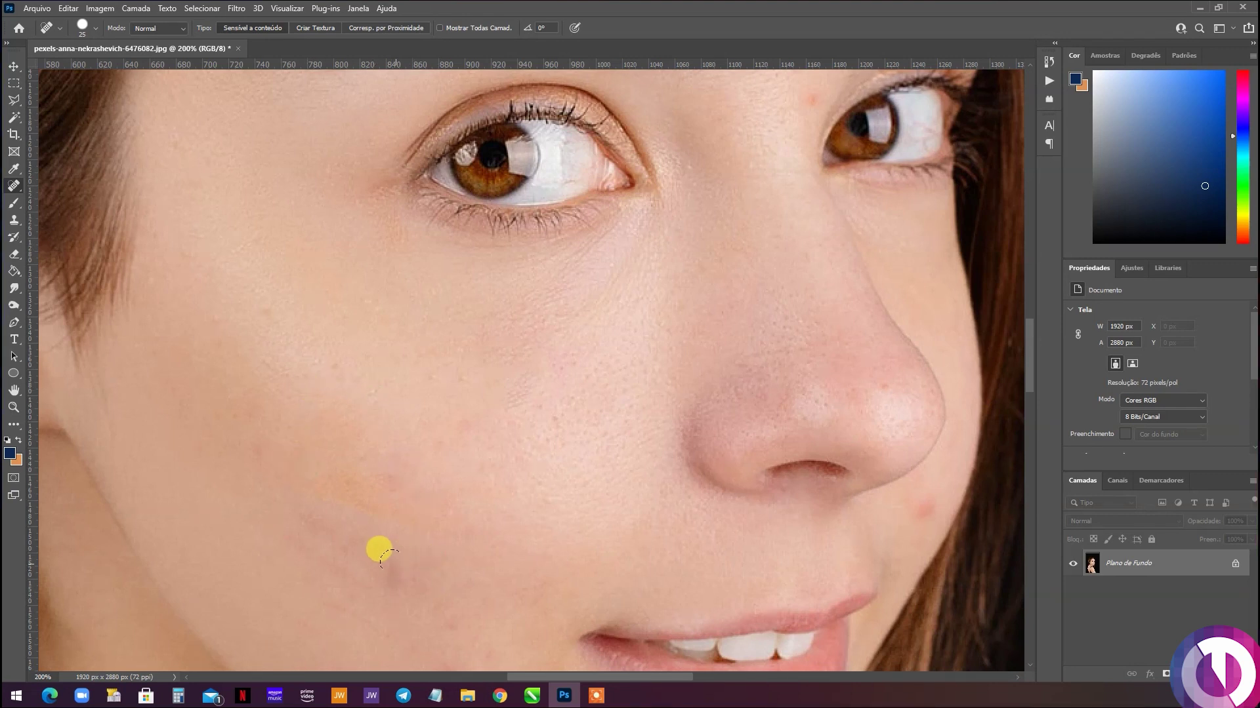
pyautogui.click(395, 564)
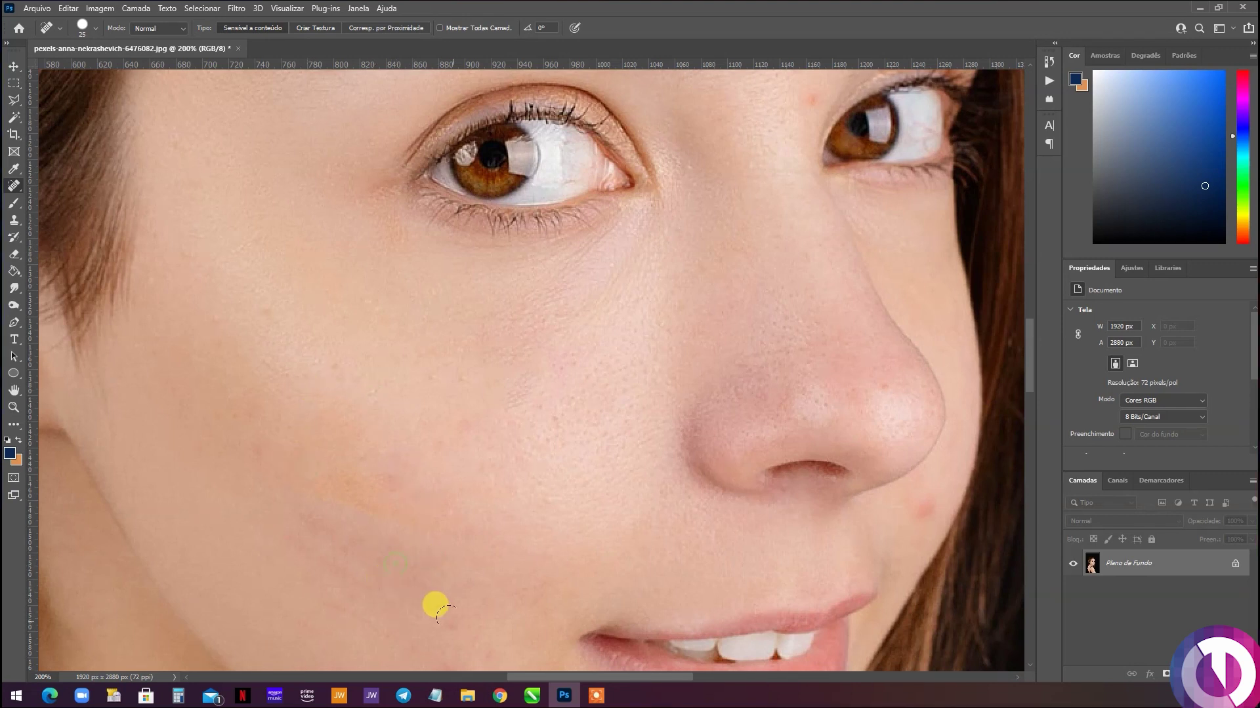
pyautogui.click(552, 417)
pyautogui.click(922, 504)
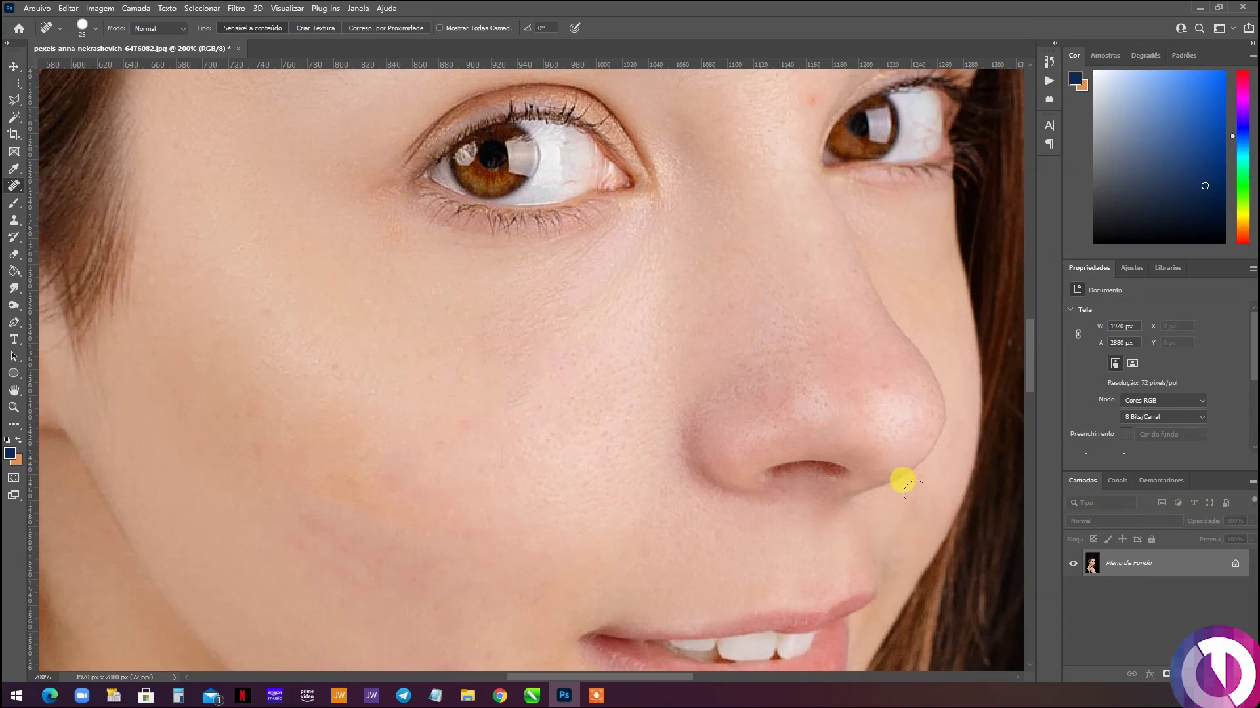
# With a smaller brush, heal the red spot by the nose bridge and one on the forehead.
pyautogui.press('[')
pyautogui.scroll(3, 656, 328)
pyautogui.scroll(2, 778, 276)
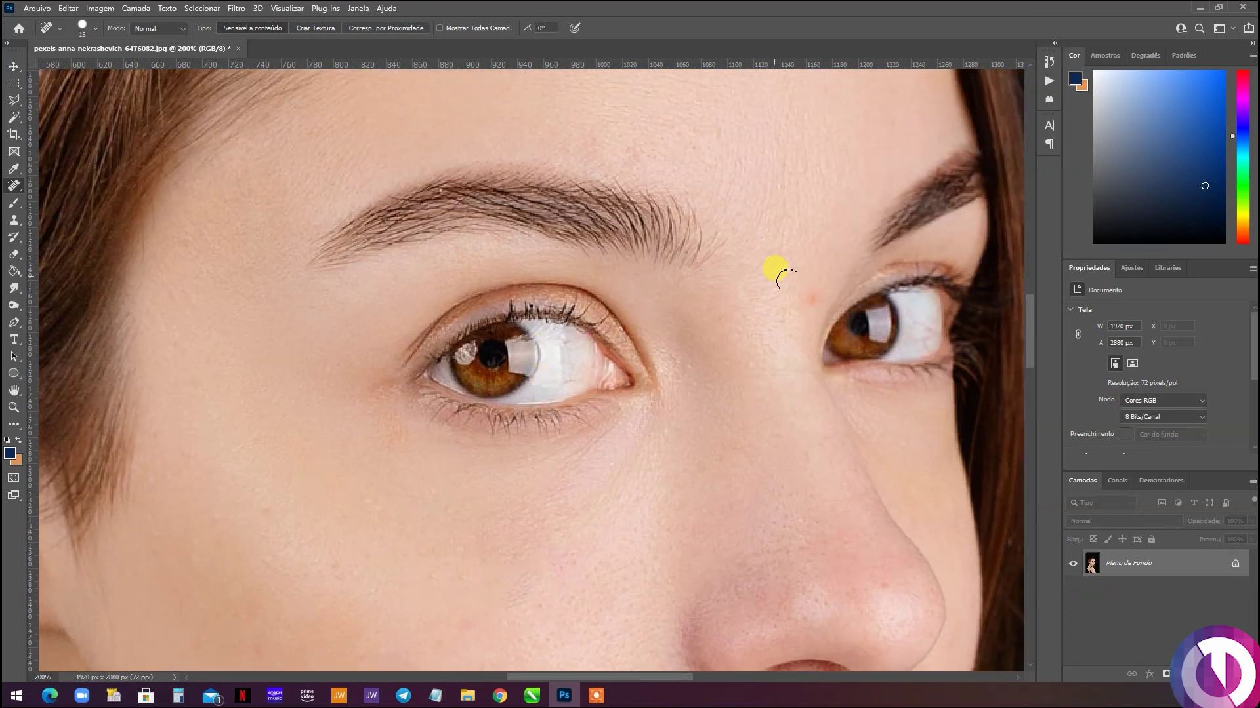
pyautogui.click(809, 295)
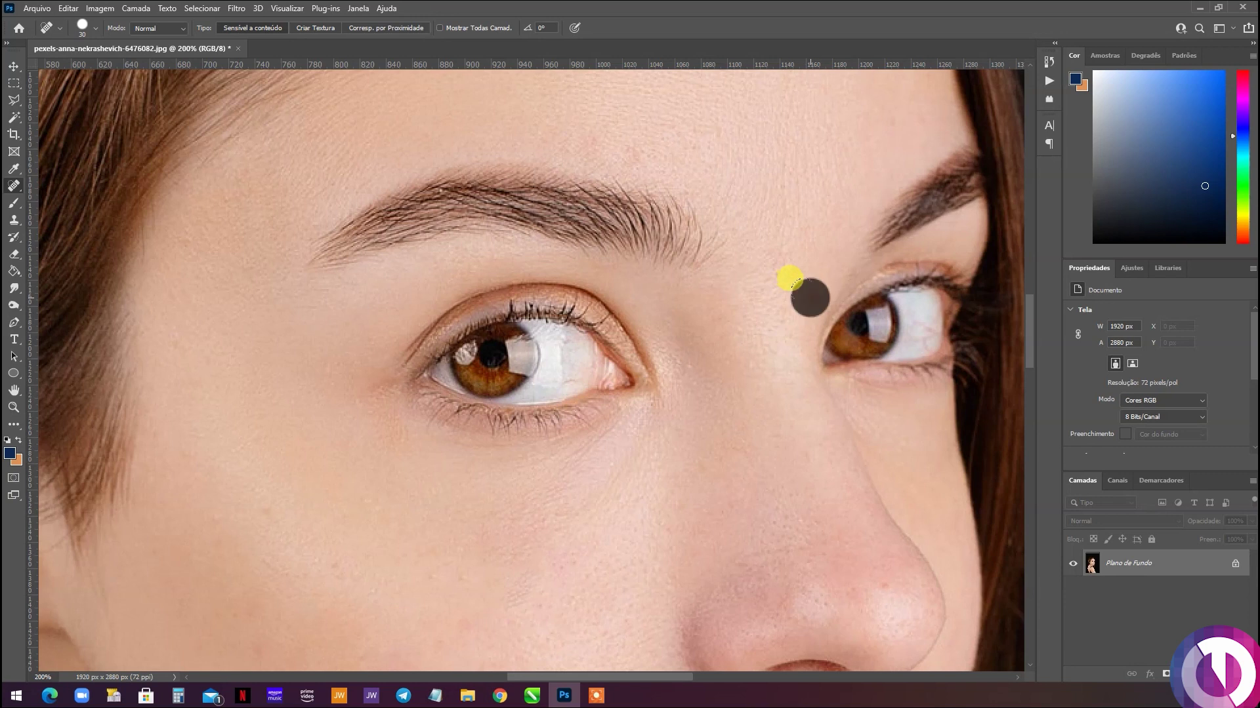
pyautogui.scroll(-2, 811, 471)
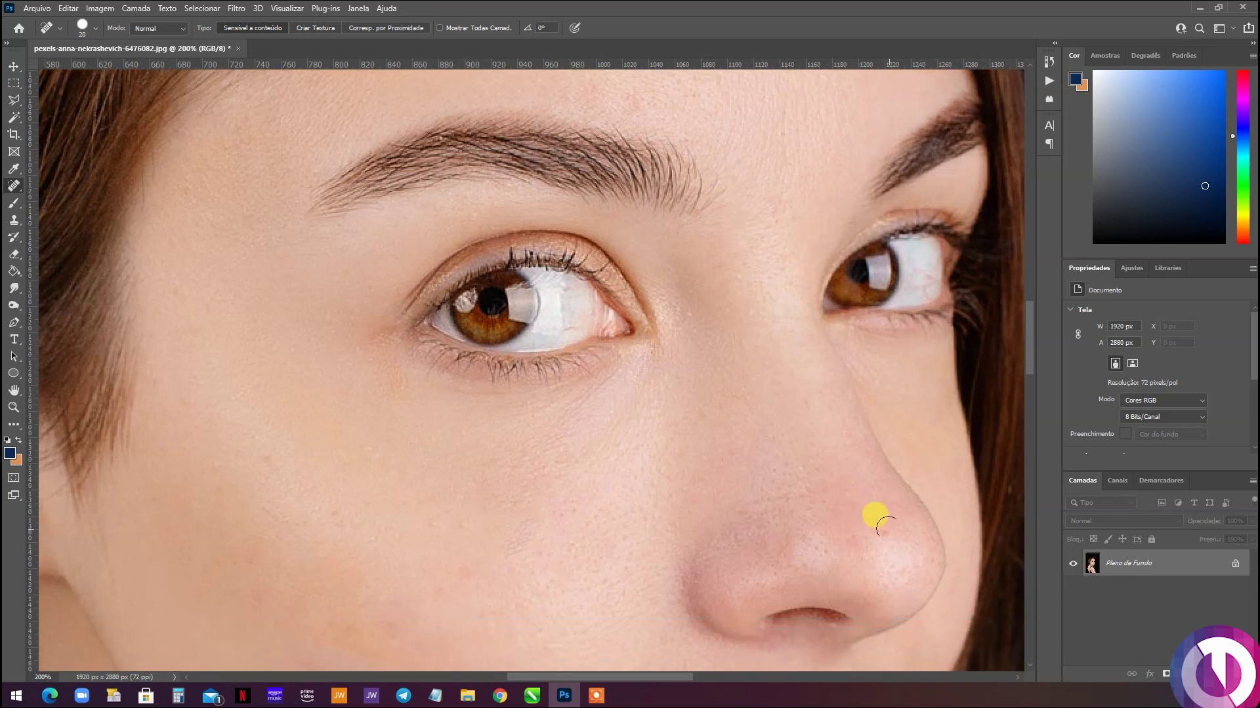
pyautogui.scroll(2, 518, 341)
pyautogui.scroll(2, 534, 361)
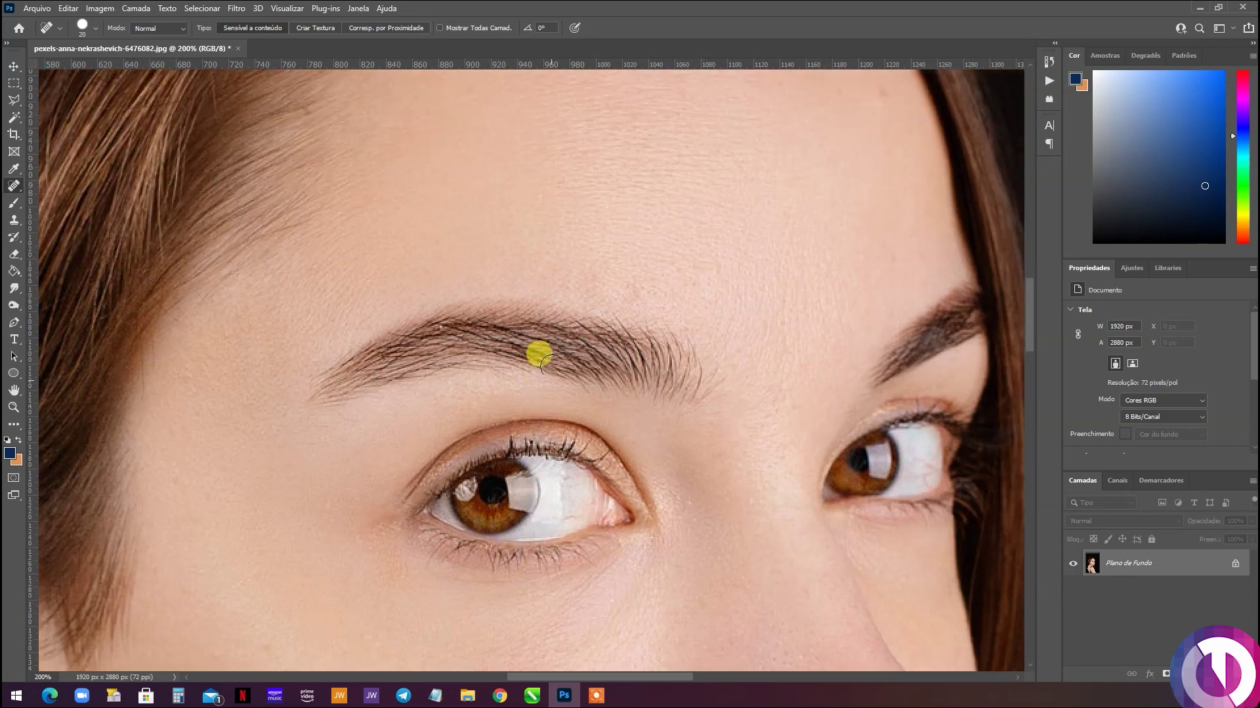
pyautogui.scroll(2, 545, 334)
pyautogui.scroll(2, 550, 322)
pyautogui.click(880, 269)
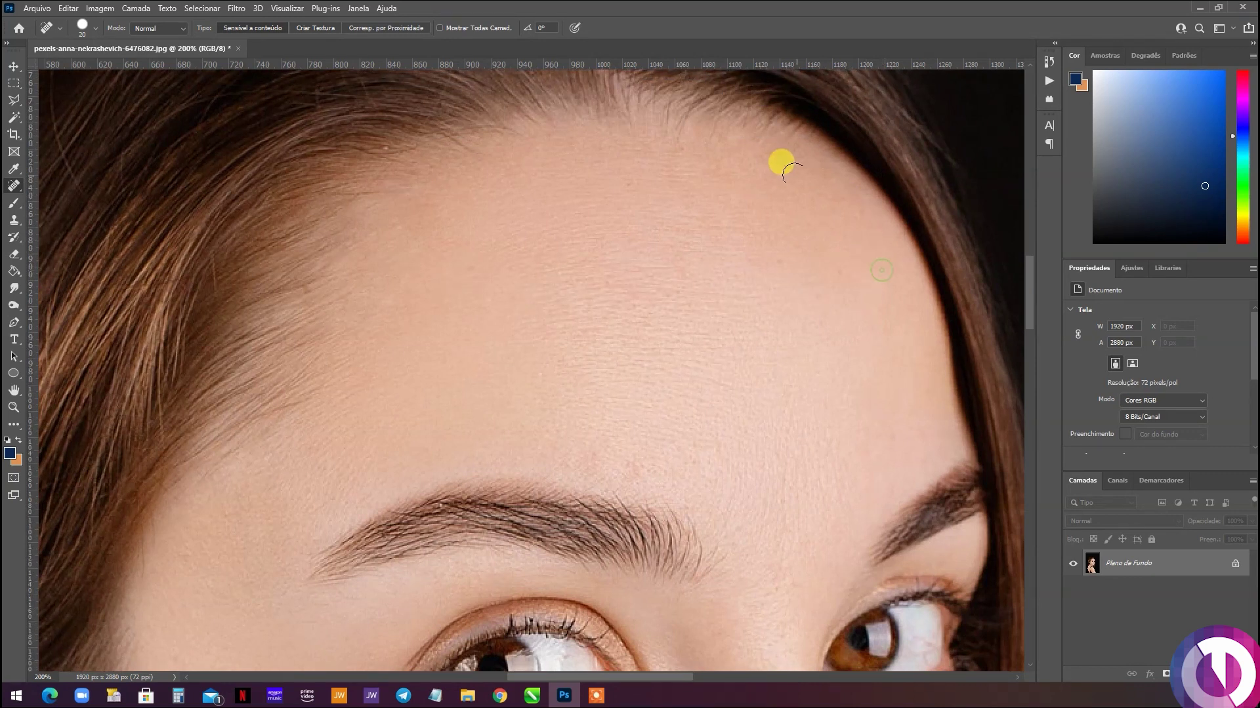
pyautogui.scroll(-3, 500, 183)
pyautogui.scroll(-3, 459, 187)
pyautogui.scroll(-4, 423, 197)
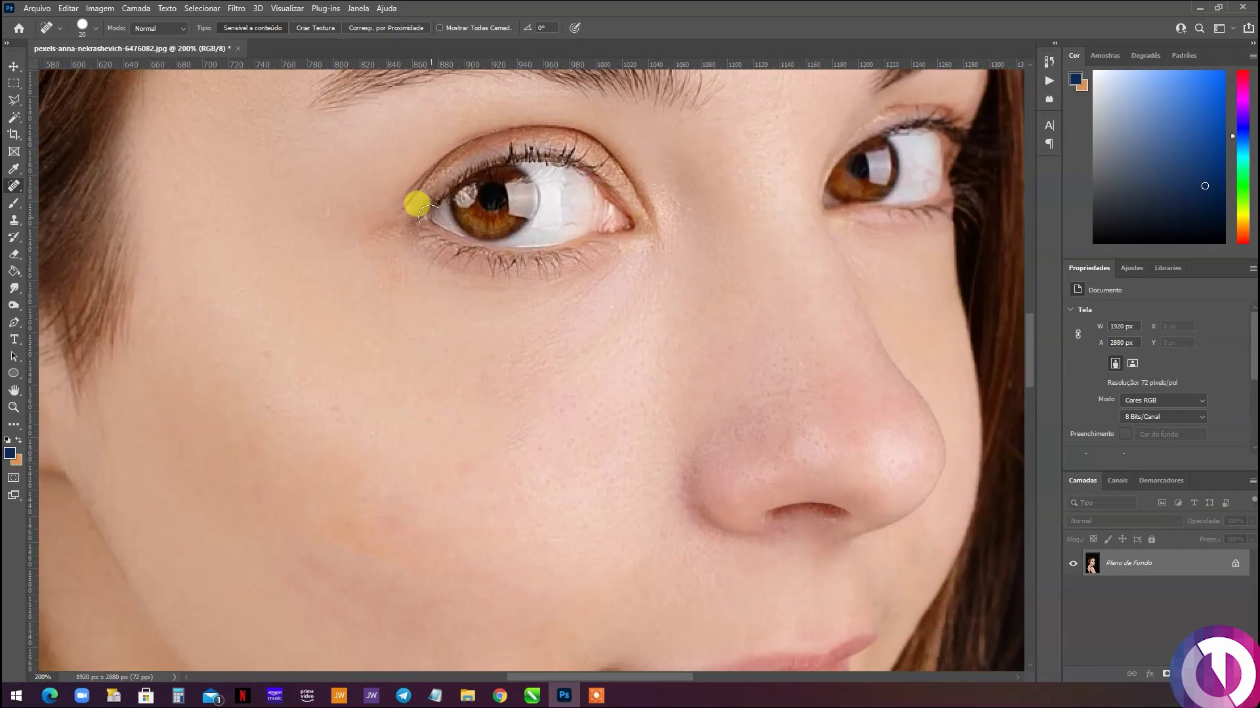
pyautogui.scroll(-3, 433, 236)
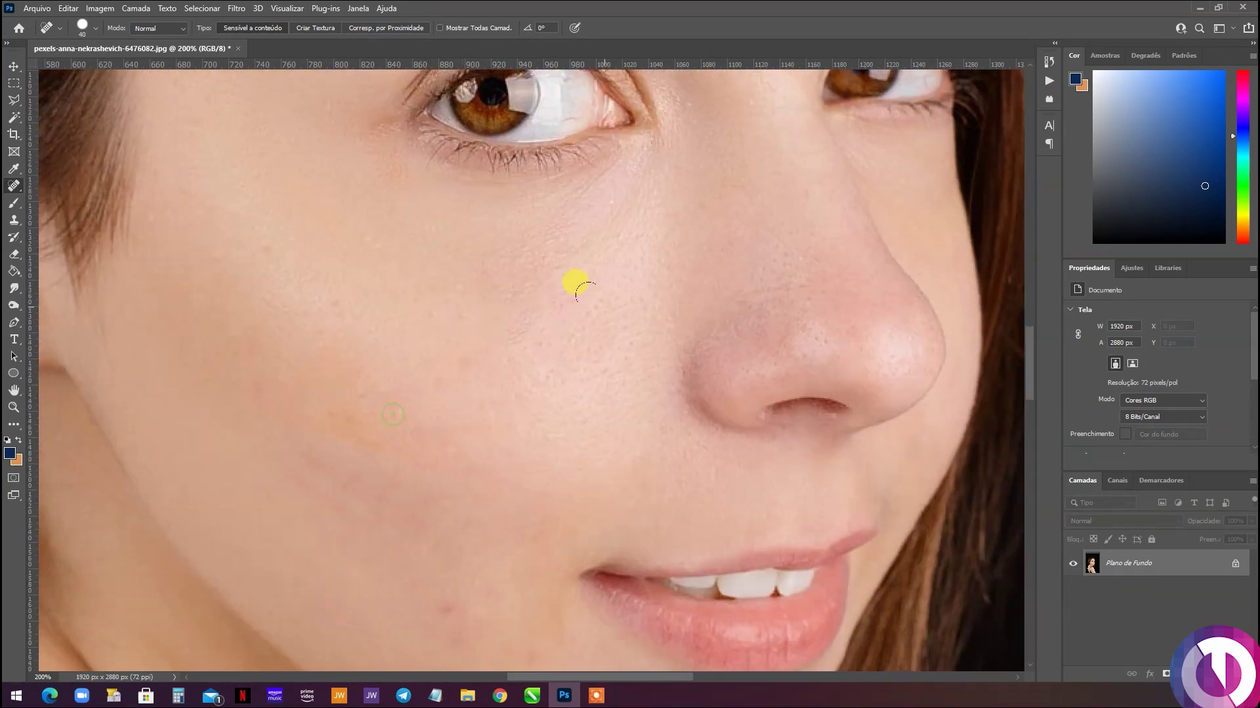
pyautogui.scroll(-4, 443, 402)
# With a slightly larger brush, heal the last cheek and chin blemishes, then review the face.
pyautogui.press(']')
pyautogui.click(449, 443)
pyautogui.scroll(-1, 433, 419)
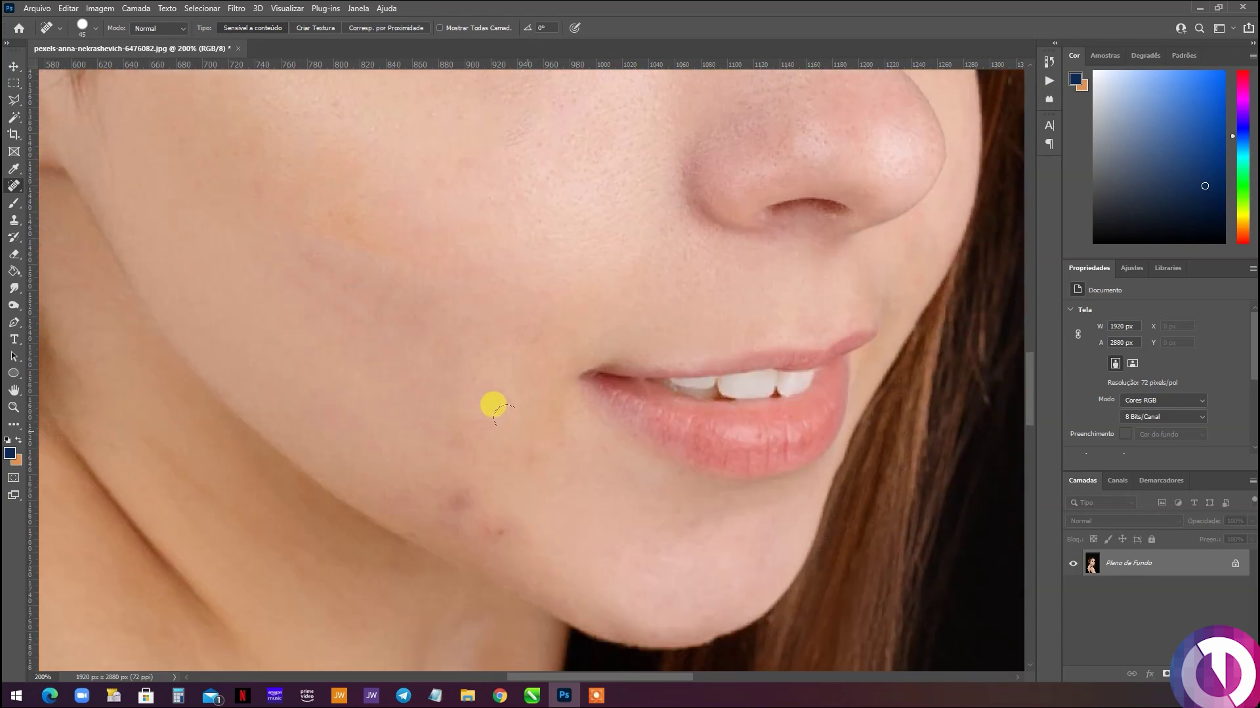
pyautogui.scroll(-1, 492, 407)
pyautogui.click(457, 465)
pyautogui.click(490, 496)
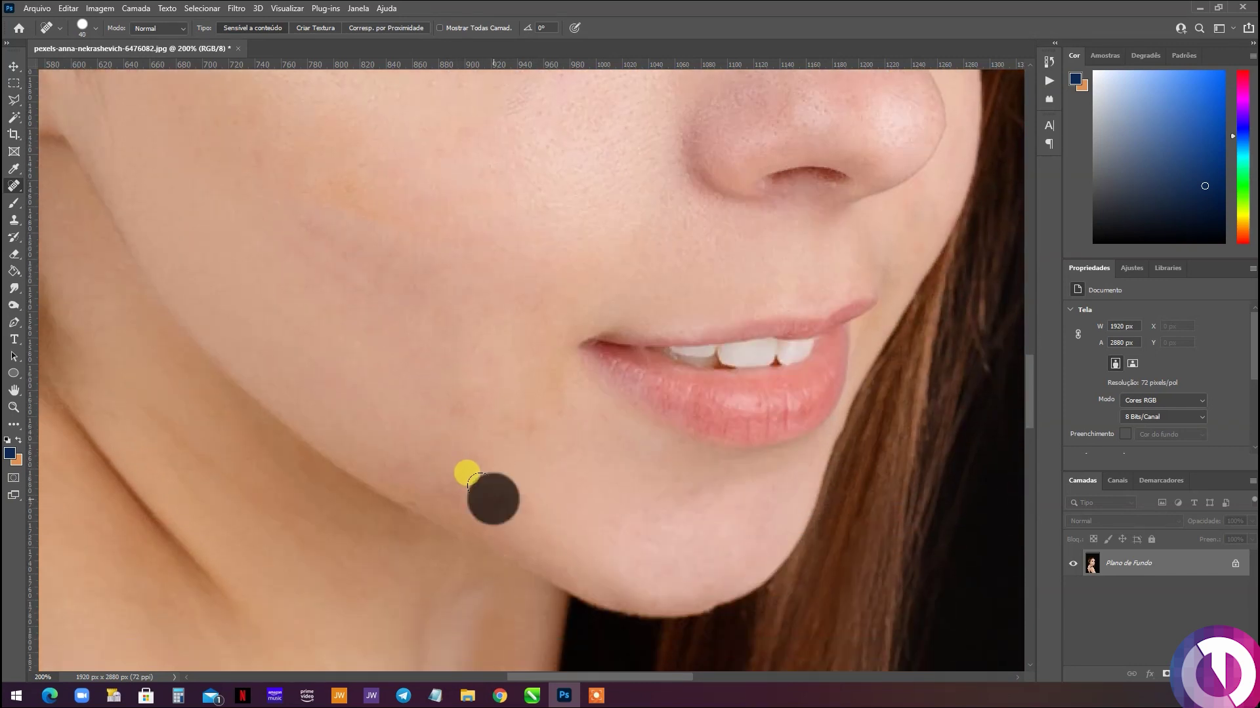
pyautogui.press('[')
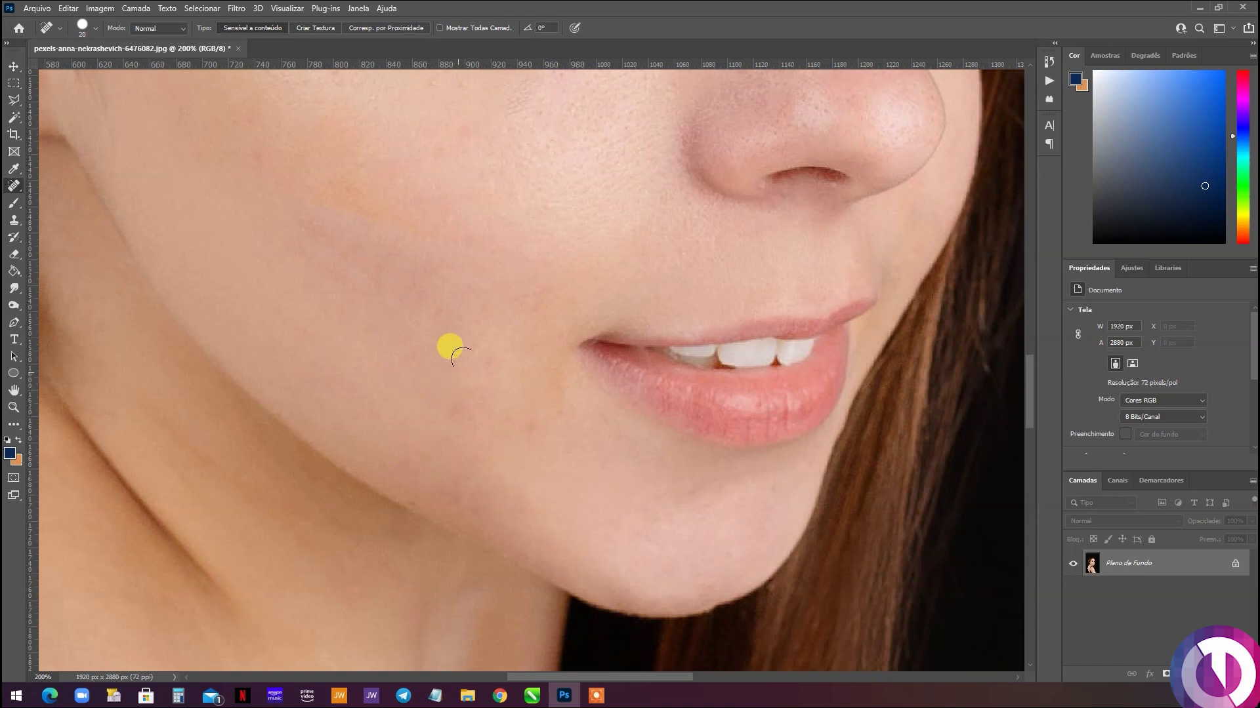
pyautogui.scroll(-3, 463, 326)
pyautogui.scroll(-2, 496, 382)
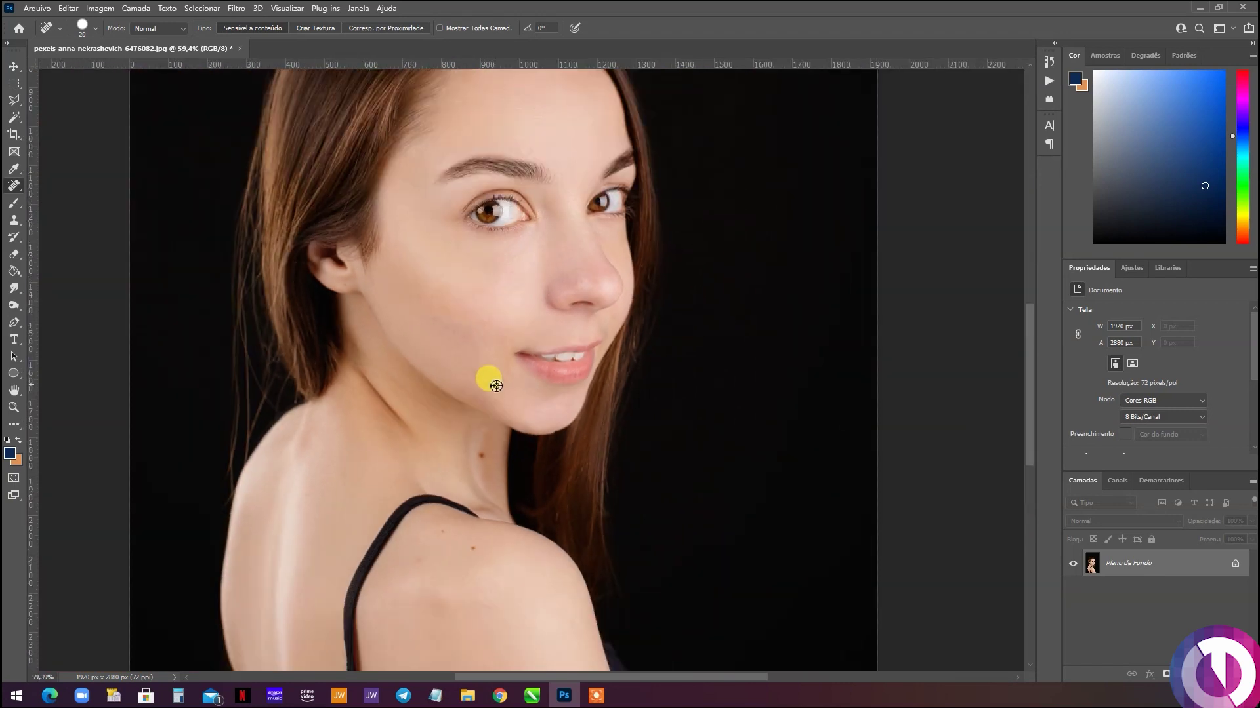
pyautogui.scroll(-2, 492, 370)
pyautogui.scroll(2, 510, 257)
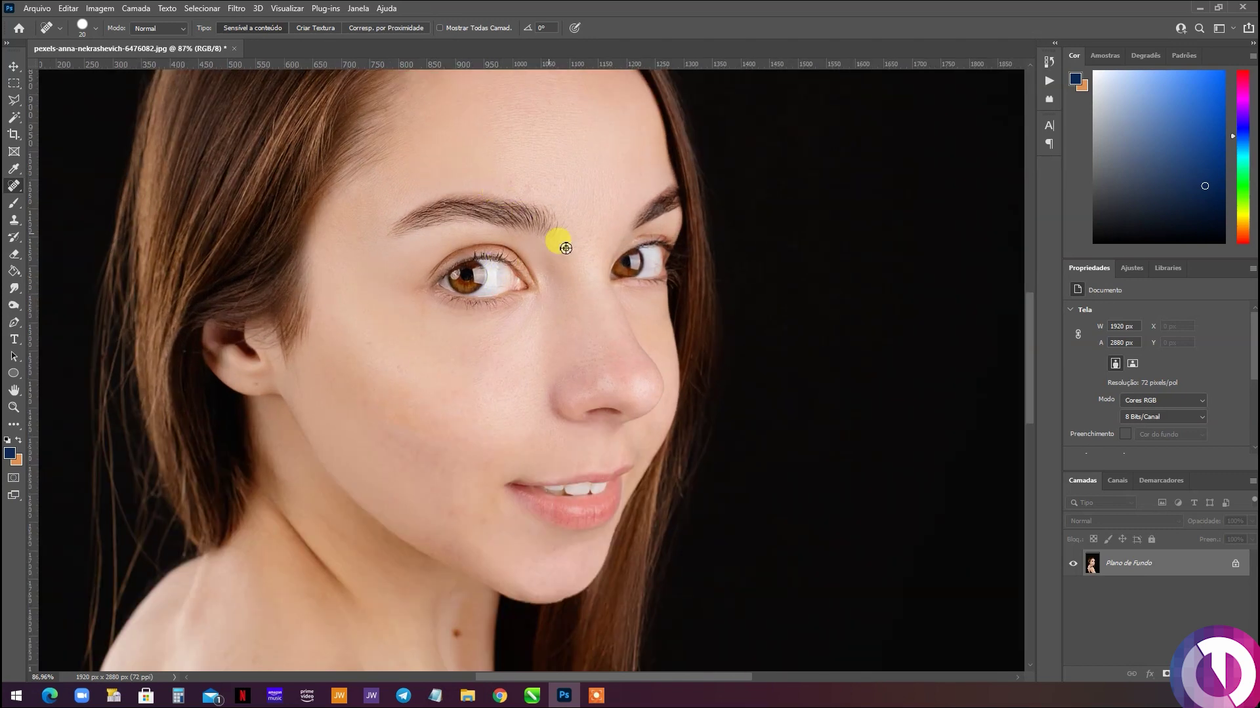
pyautogui.scroll(-1, 559, 242)
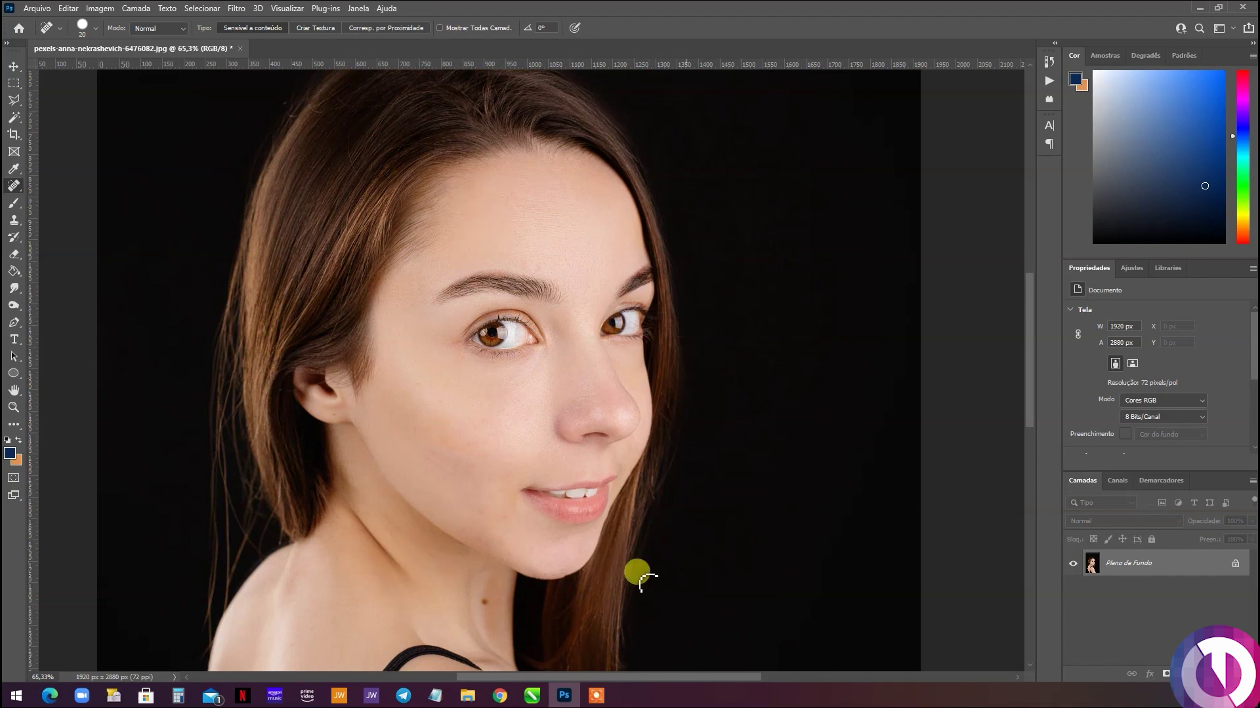
# Compare the original portrait with the retouch in History, then restore the final healed state.
pyautogui.click(1049, 61)
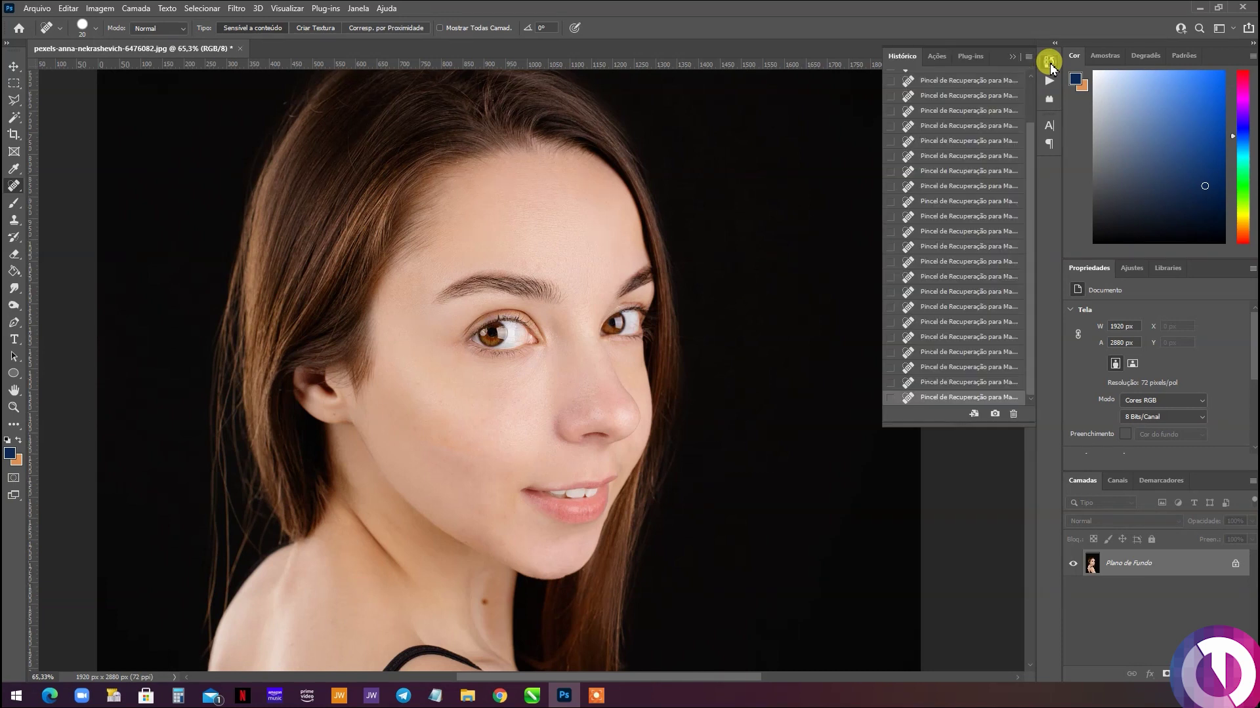
pyautogui.scroll(3, 937, 175)
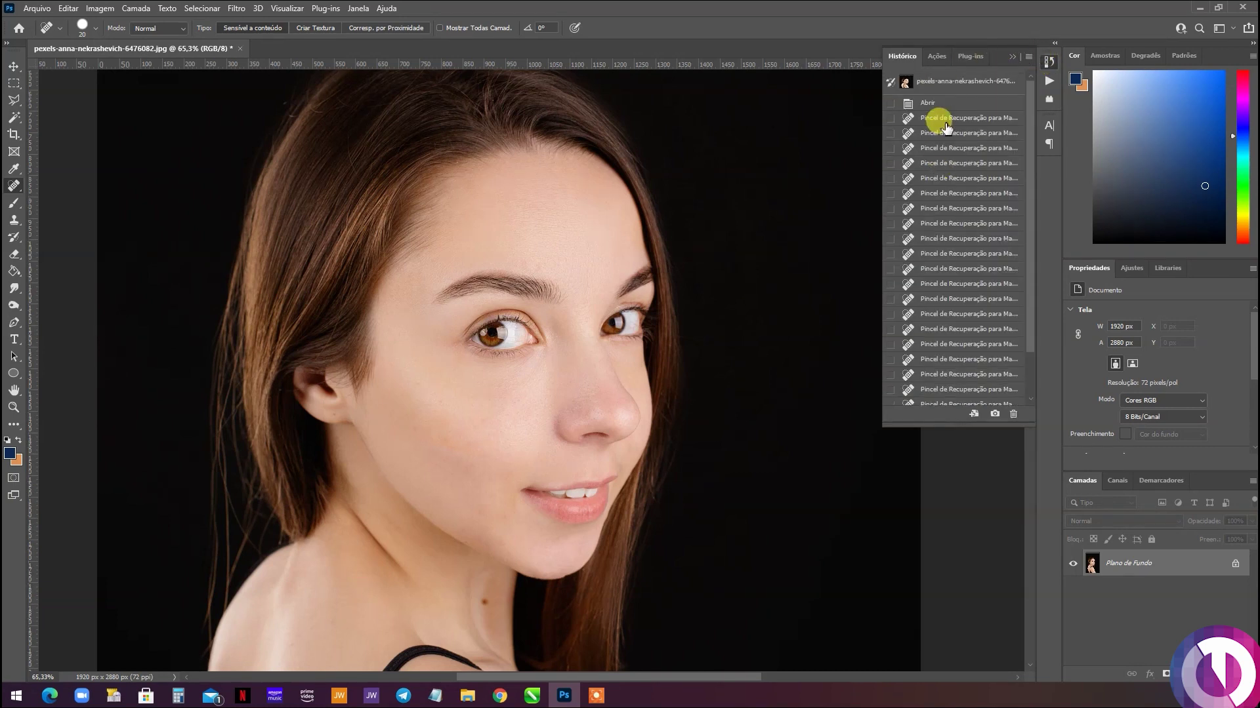
pyautogui.click(952, 86)
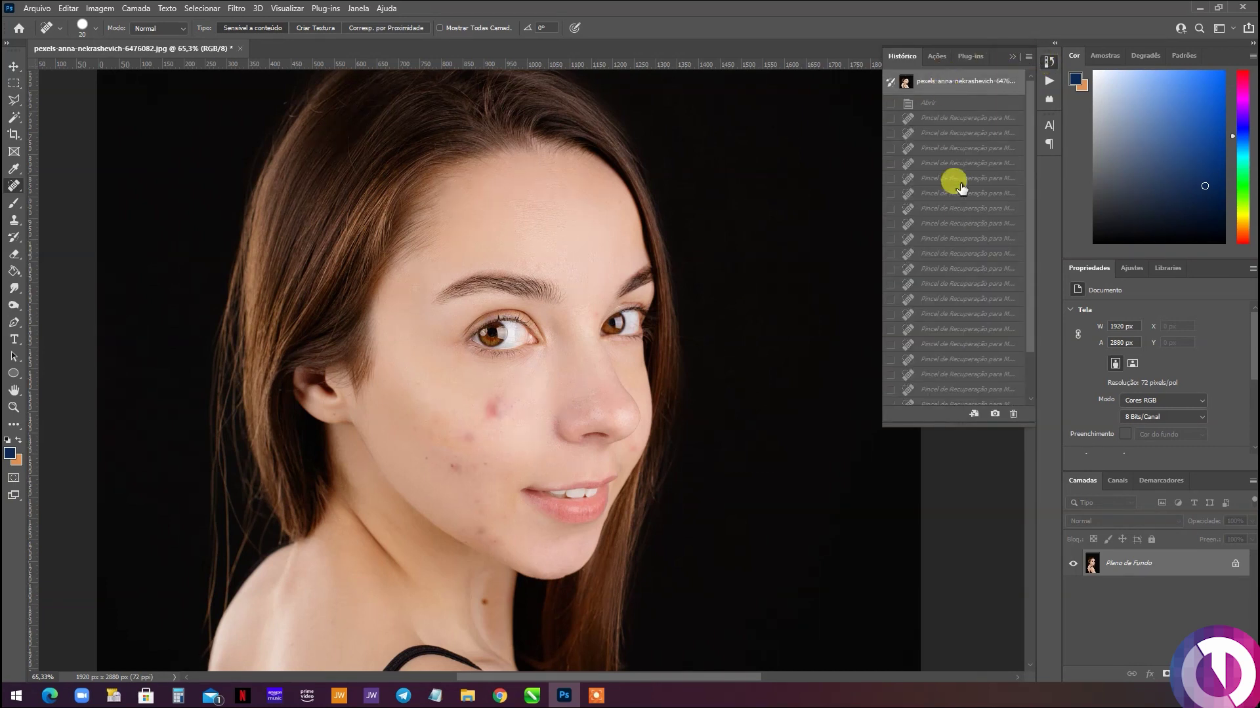
pyautogui.scroll(-3, 956, 191)
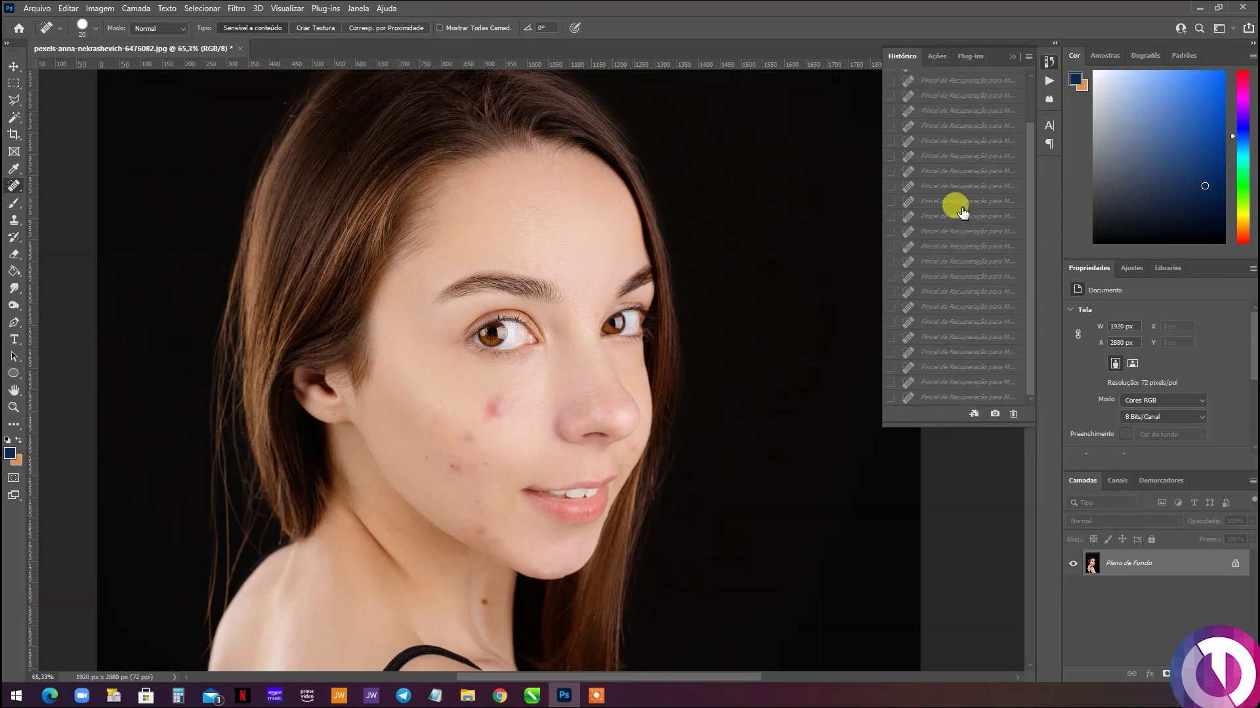
pyautogui.click(934, 398)
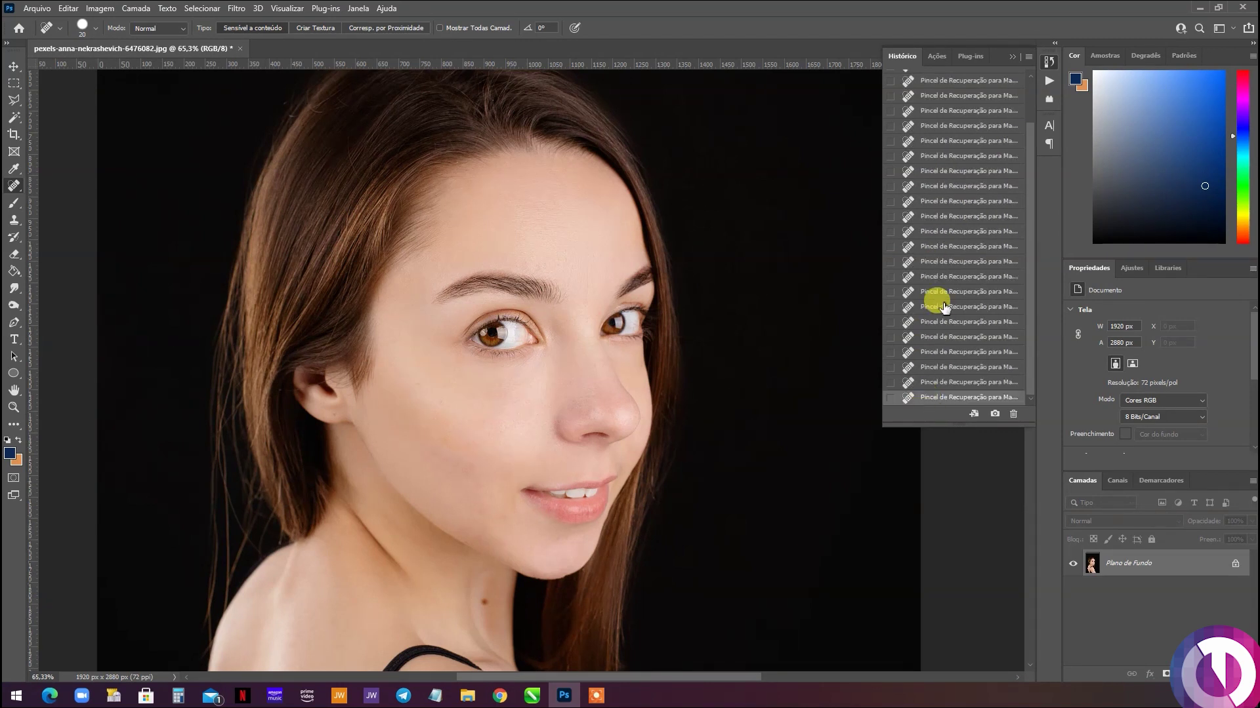
pyautogui.scroll(3, 937, 292)
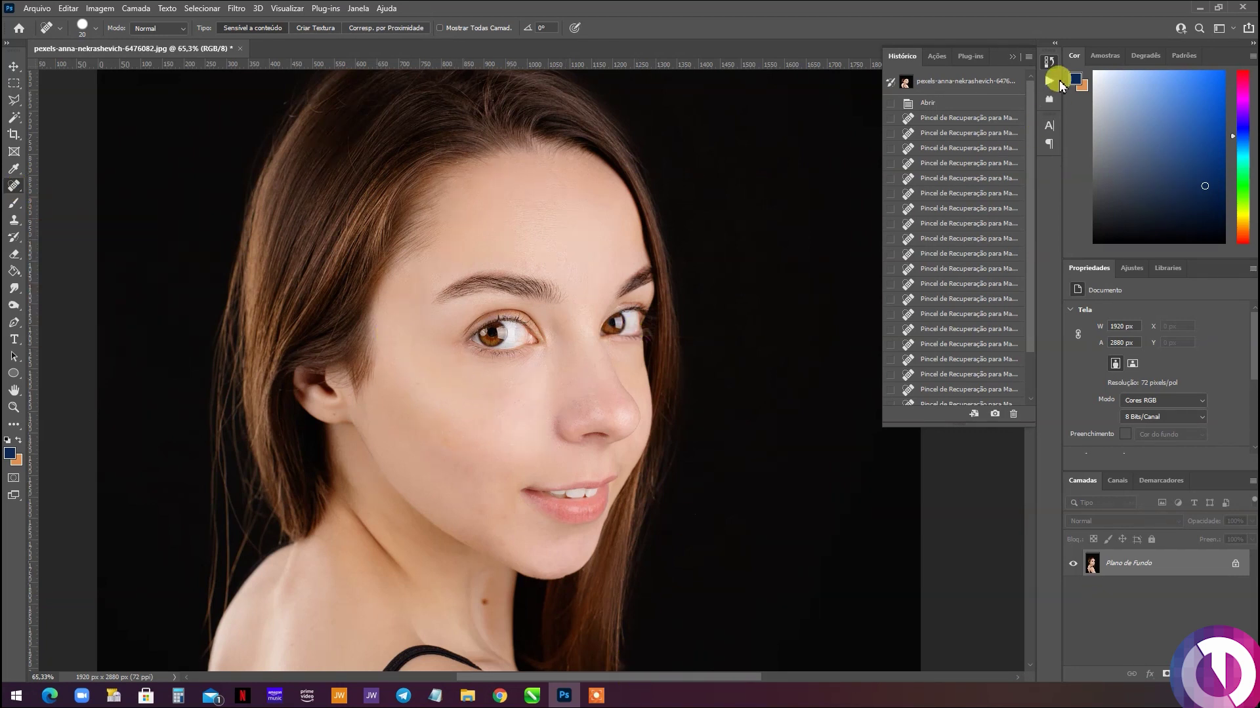
pyautogui.click(1012, 55)
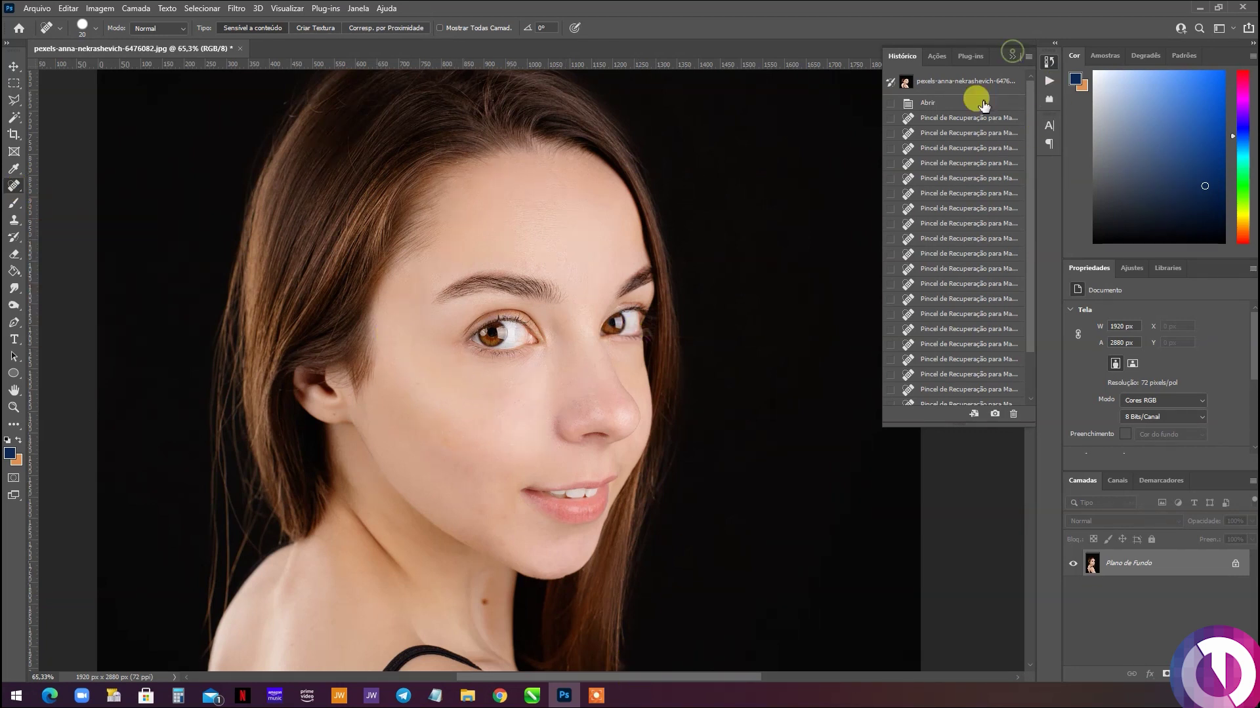
pyautogui.click(1012, 58)
pyautogui.click(239, 50)
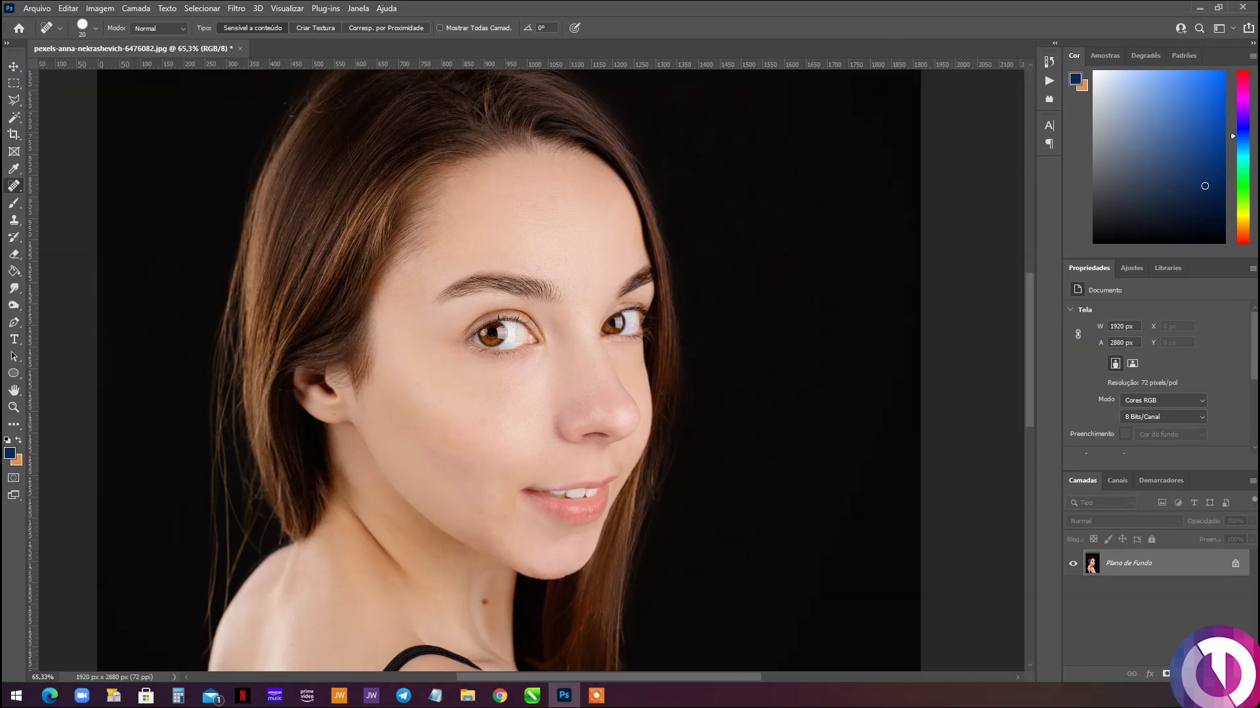
# Close the portrait without saving and open the mateusz JPG from xicara in Photoshop.
pyautogui.click(483, 330)
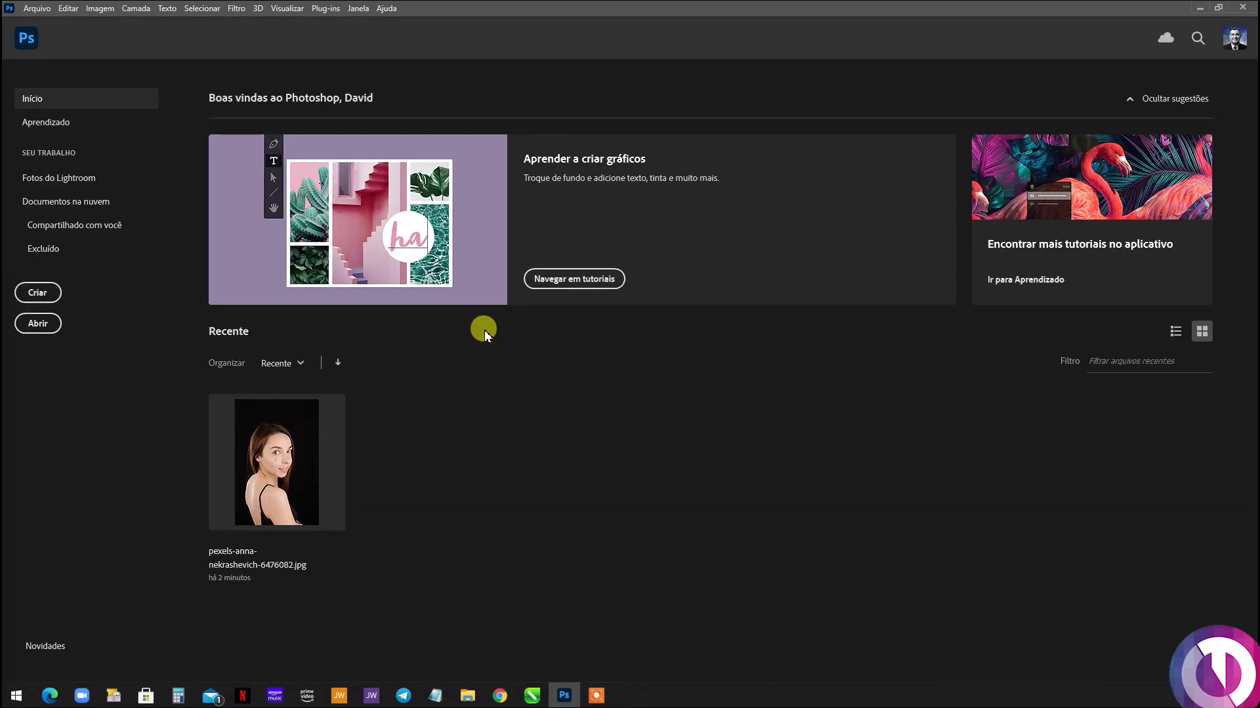
pyautogui.click(467, 694)
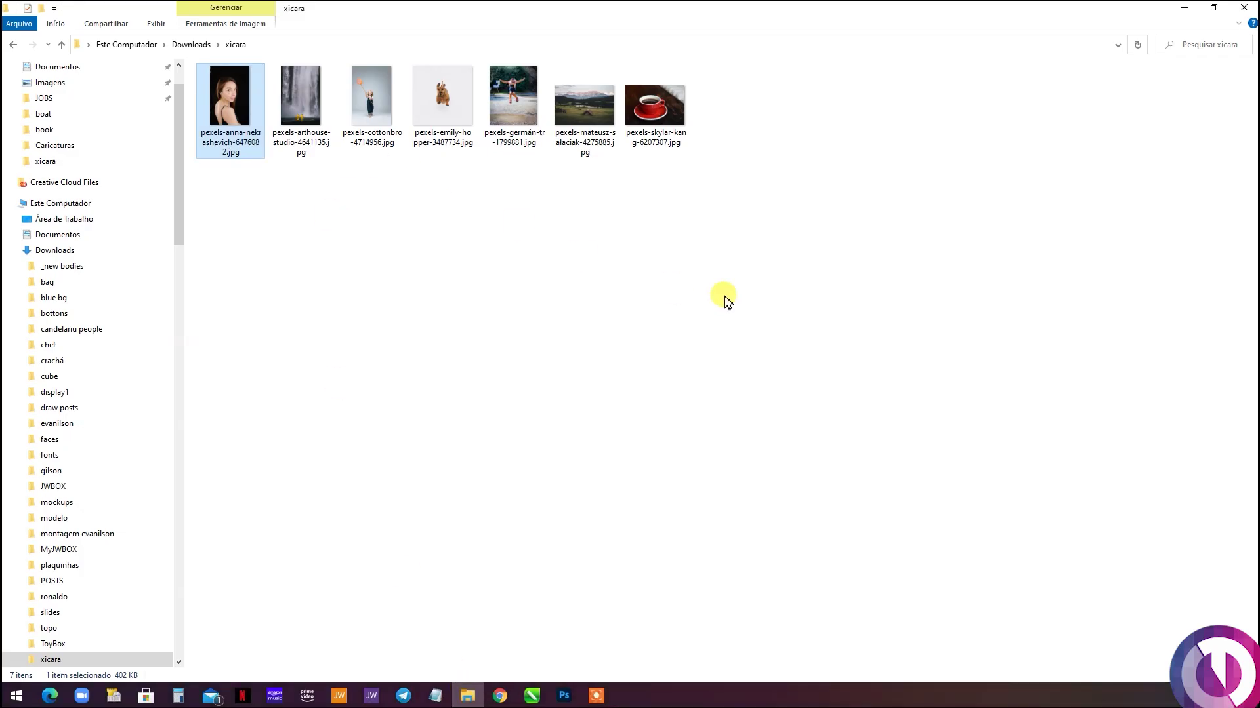
pyautogui.moveTo(584, 105)
pyautogui.mouseDown()
pyautogui.moveTo(572, 640)
pyautogui.moveTo(550, 498)
pyautogui.moveTo(535, 485)
pyautogui.mouseUp()
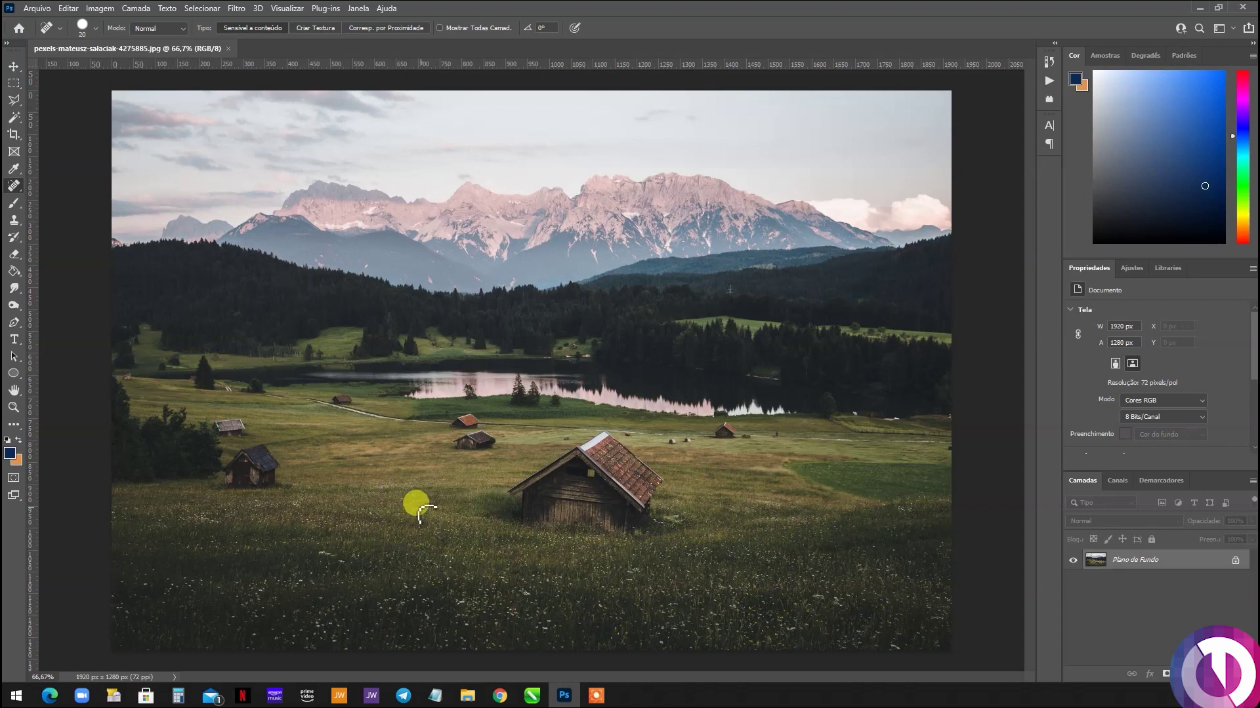
# Spot-heal the small cabins on the left meadow, near the trees and by the lake path.
pyautogui.click(14, 188)
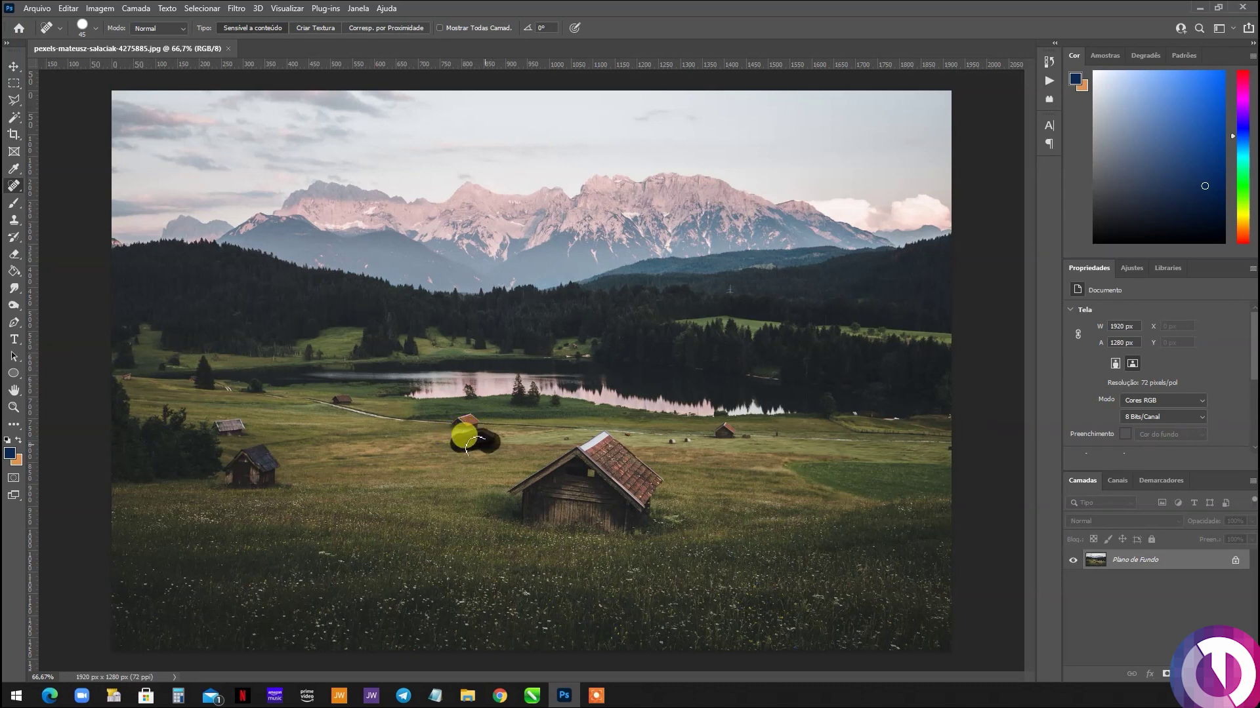
pyautogui.moveTo(471, 445); pyautogui.dragTo(467, 444)
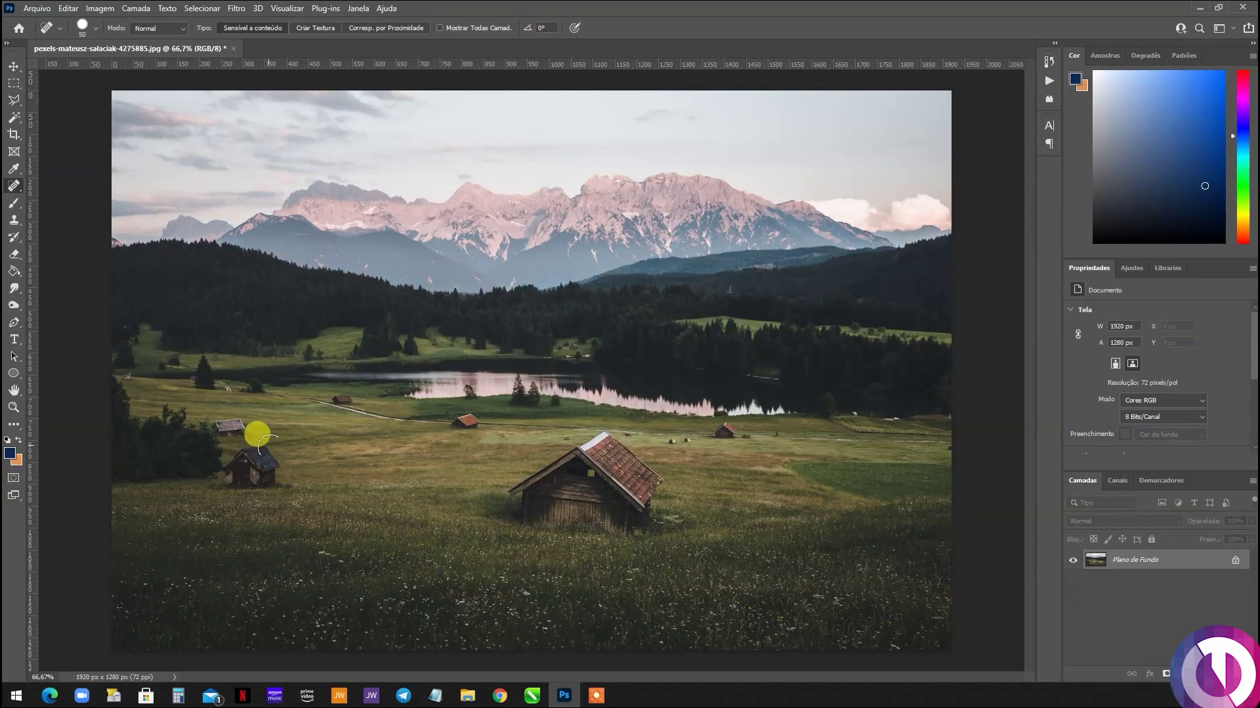
pyautogui.moveTo(266, 444)
pyautogui.mouseDown()
pyautogui.moveTo(240, 459)
pyautogui.moveTo(259, 472)
pyautogui.moveTo(273, 454)
pyautogui.moveTo(243, 470)
pyautogui.mouseUp()
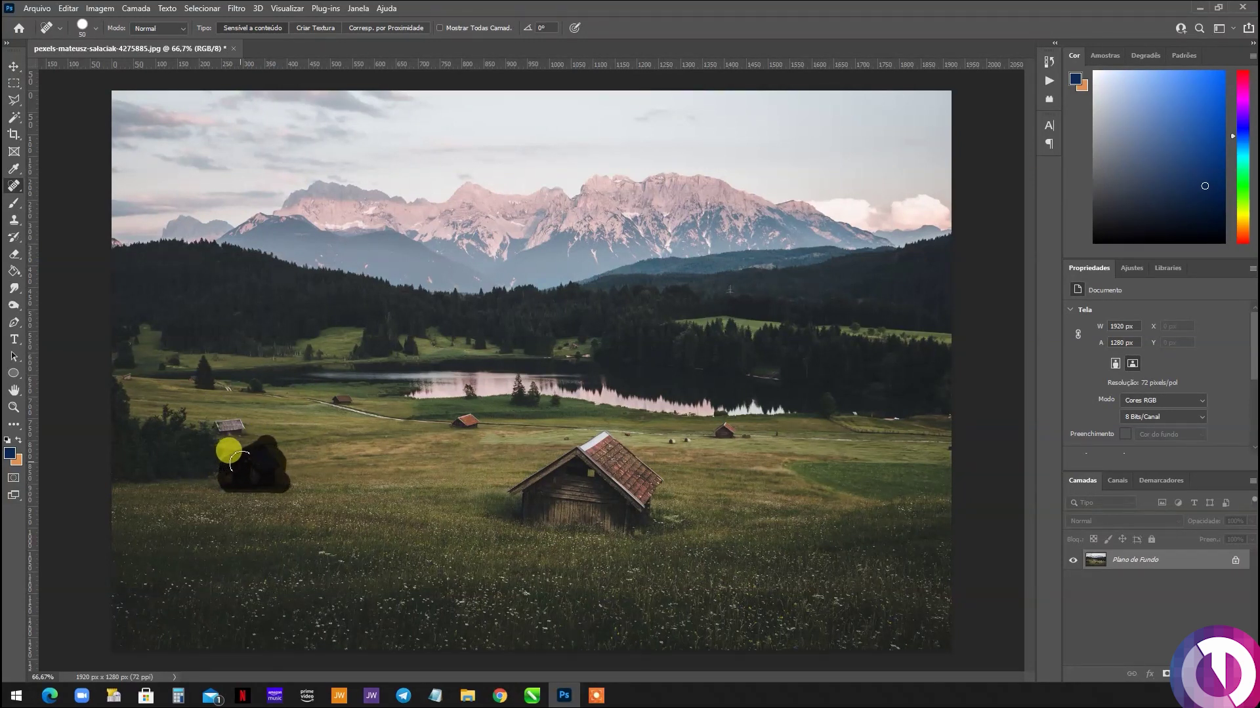
pyautogui.moveTo(240, 461); pyautogui.dragTo(237, 467)
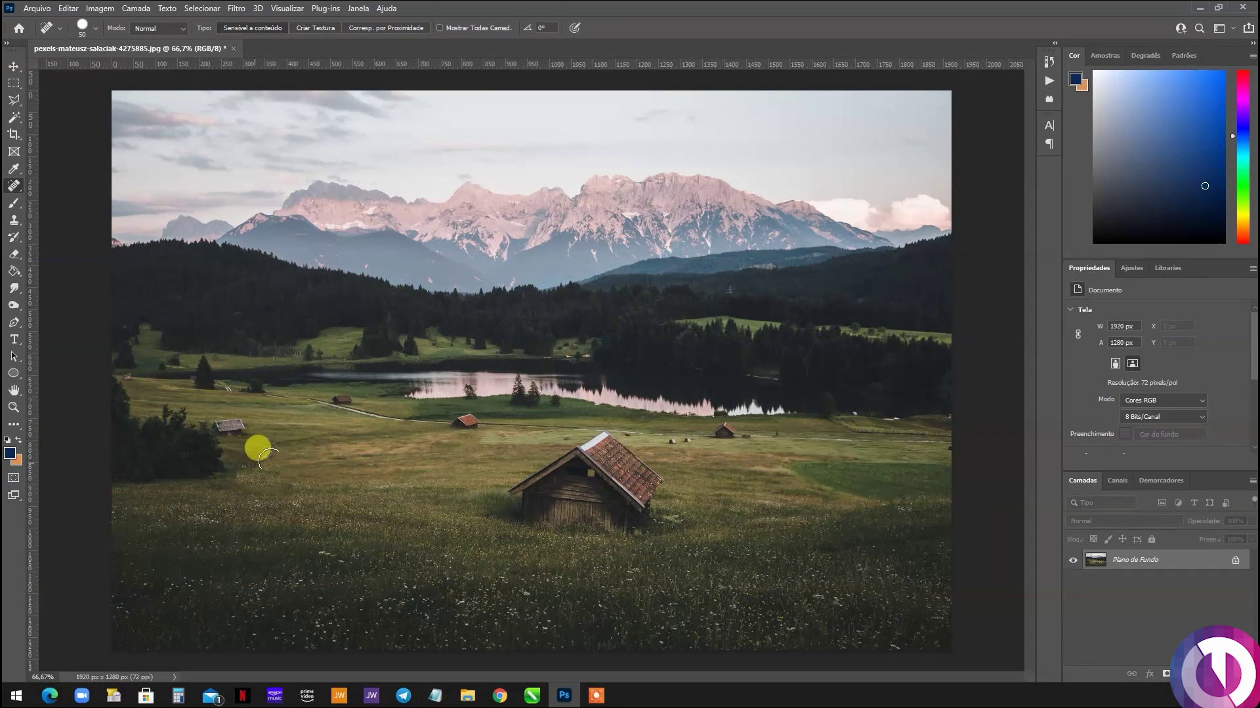
pyautogui.click(237, 475)
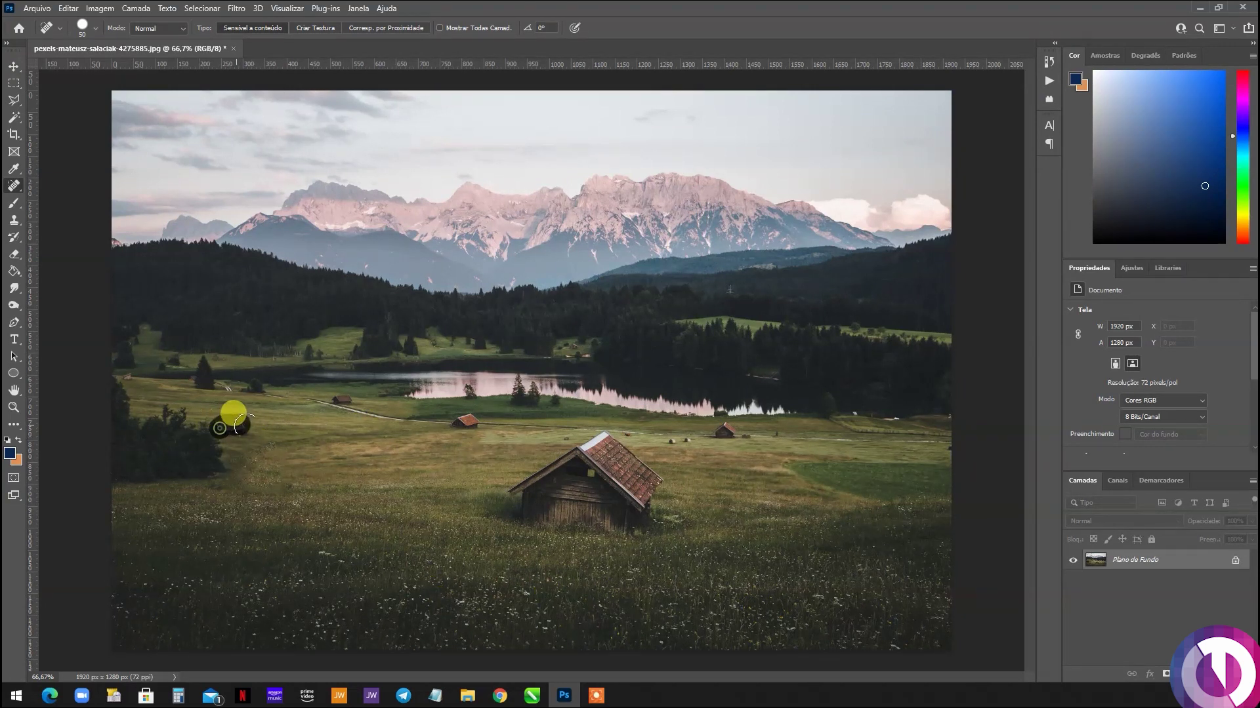
pyautogui.moveTo(219, 427); pyautogui.dragTo(244, 426)
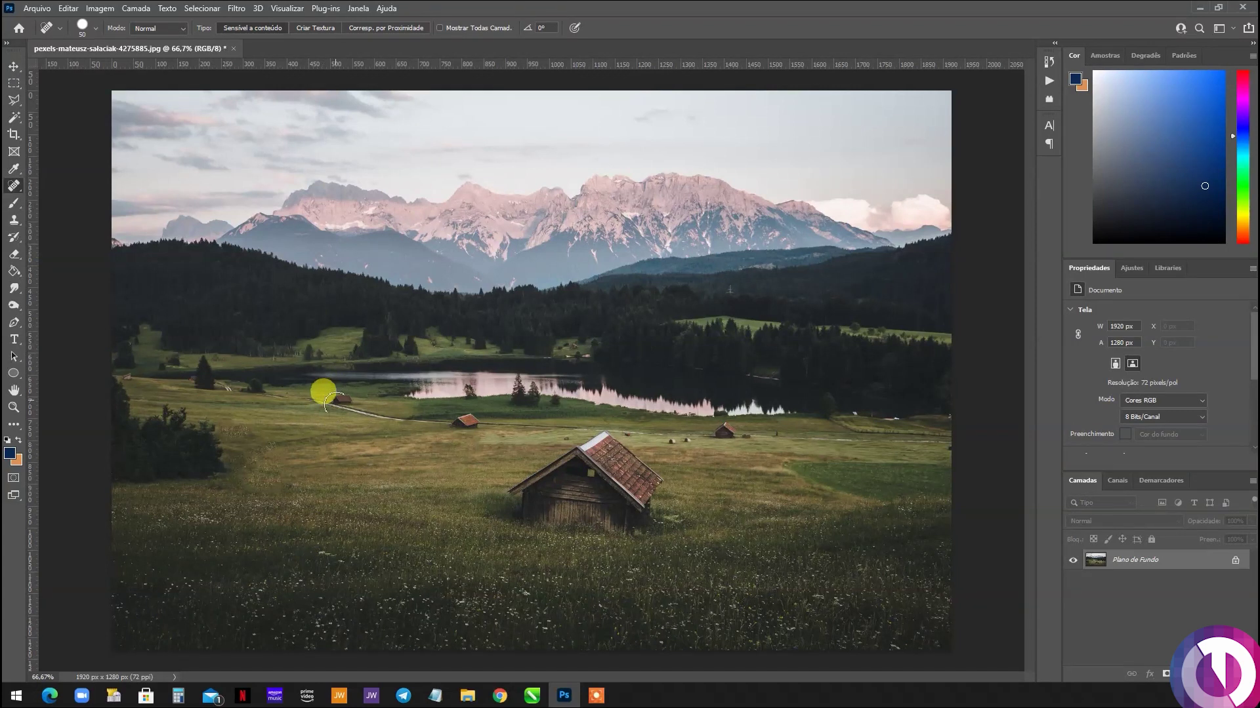
pyautogui.press('[')
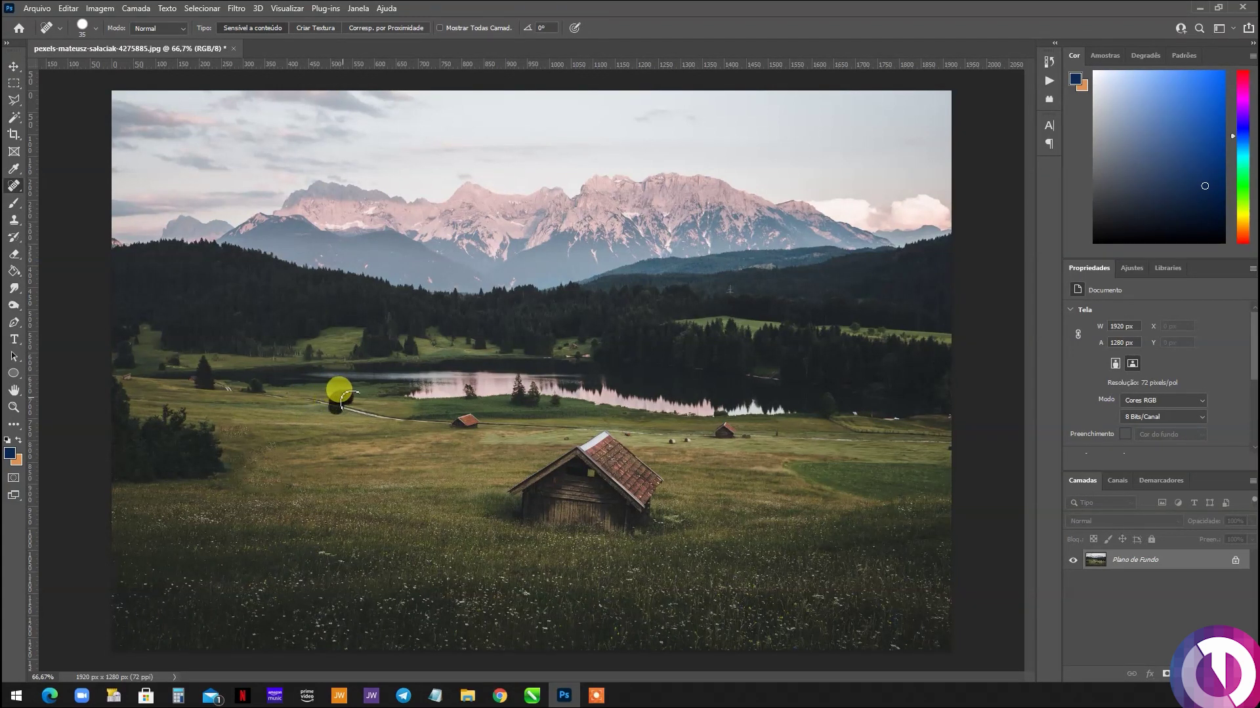
pyautogui.moveTo(347, 402); pyautogui.dragTo(345, 403)
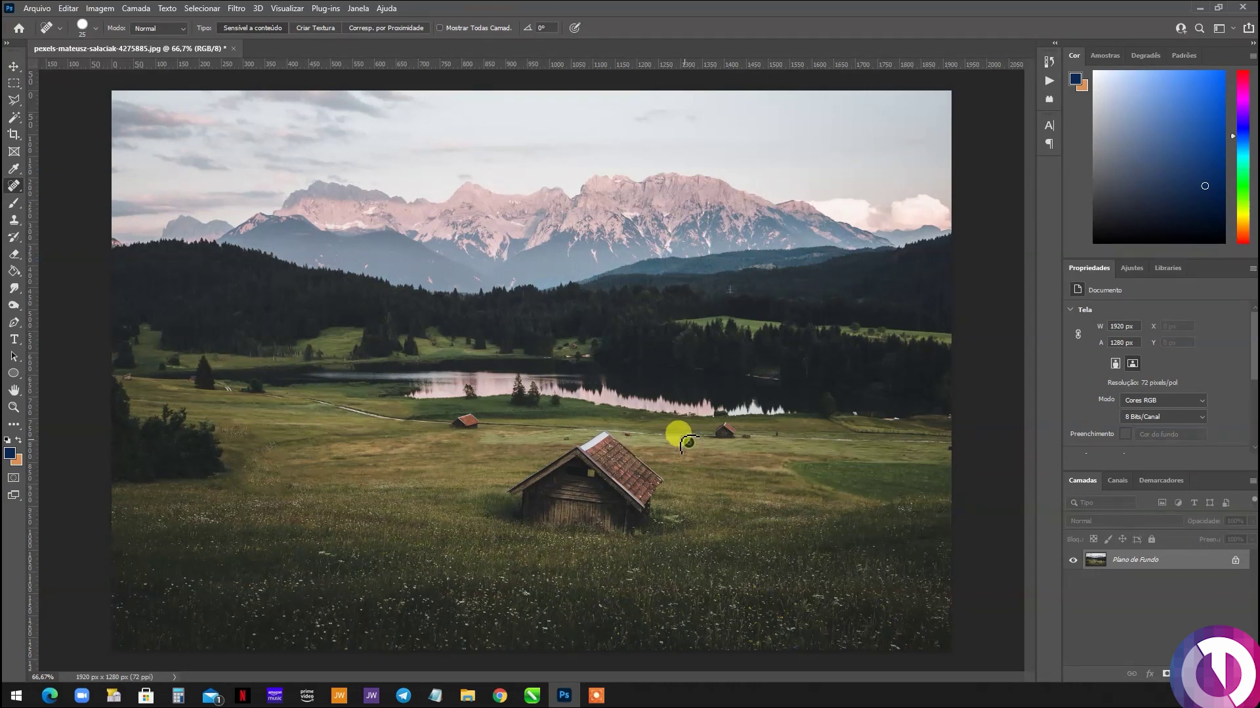
# Enlarge the healing brush slightly and erase the small cabin by the lake shore.
pyautogui.press(']')
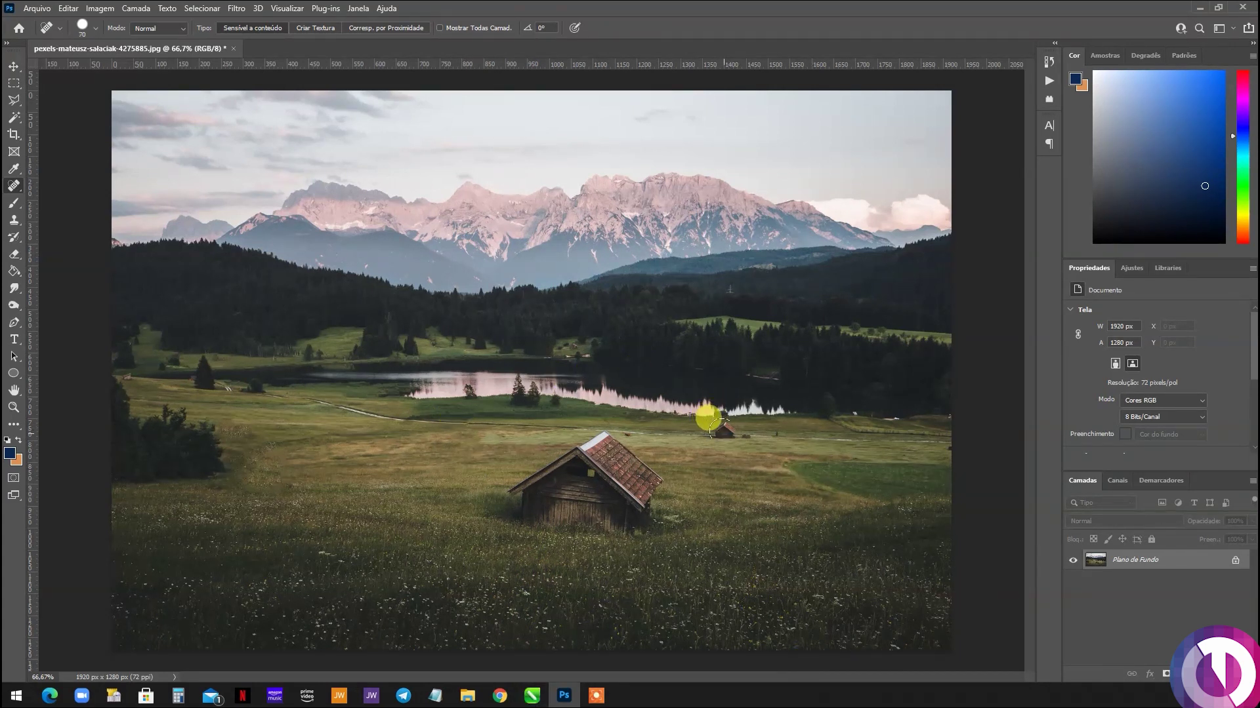
pyautogui.click(765, 433)
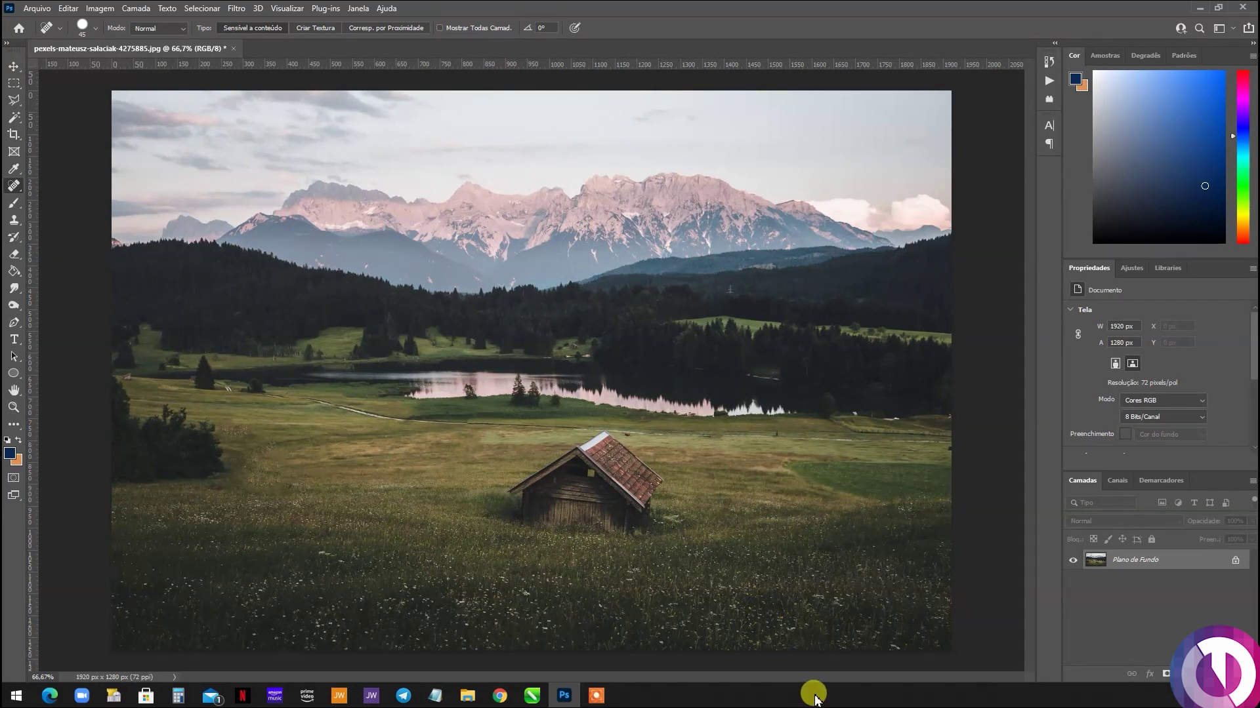
# Heal out the large foreground cabin with a 70 px brush and smooth three leftover grass patches.
pyautogui.press(']')
pyautogui.press(']')
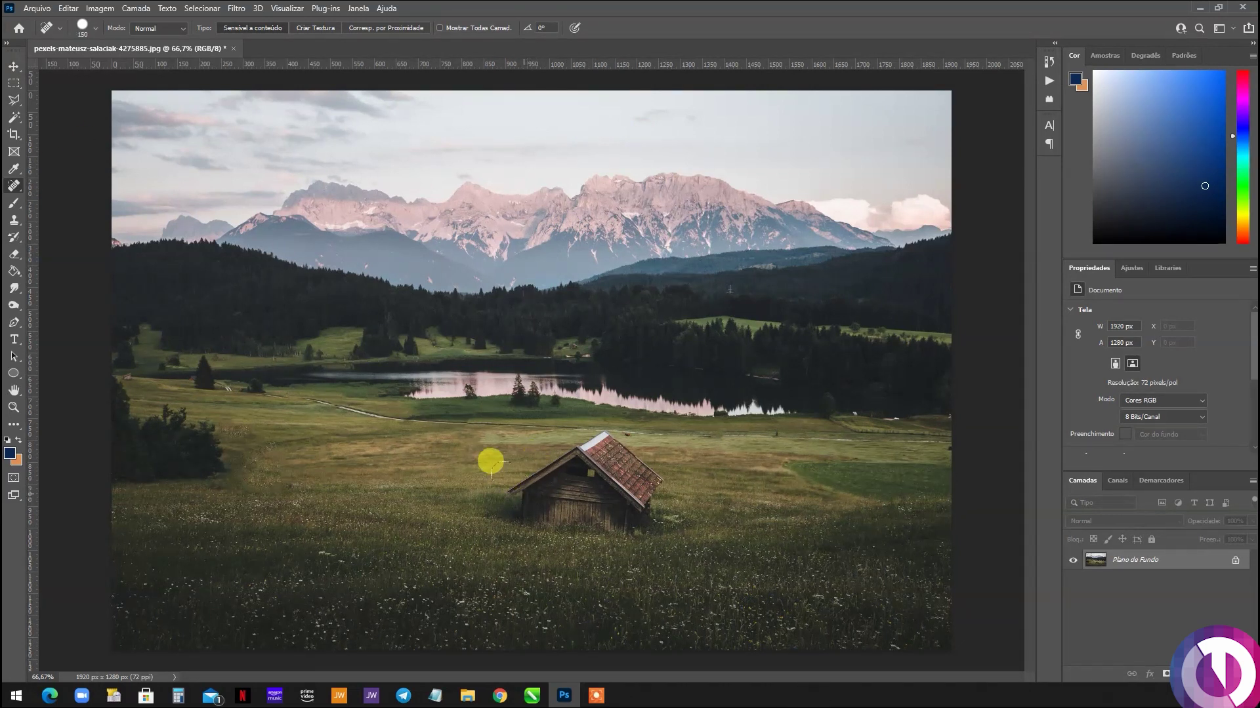
pyautogui.moveTo(490, 462)
pyautogui.mouseDown()
pyautogui.moveTo(562, 430)
pyautogui.moveTo(519, 453)
pyautogui.mouseUp()
pyautogui.moveTo(514, 527); pyautogui.dragTo(516, 532)
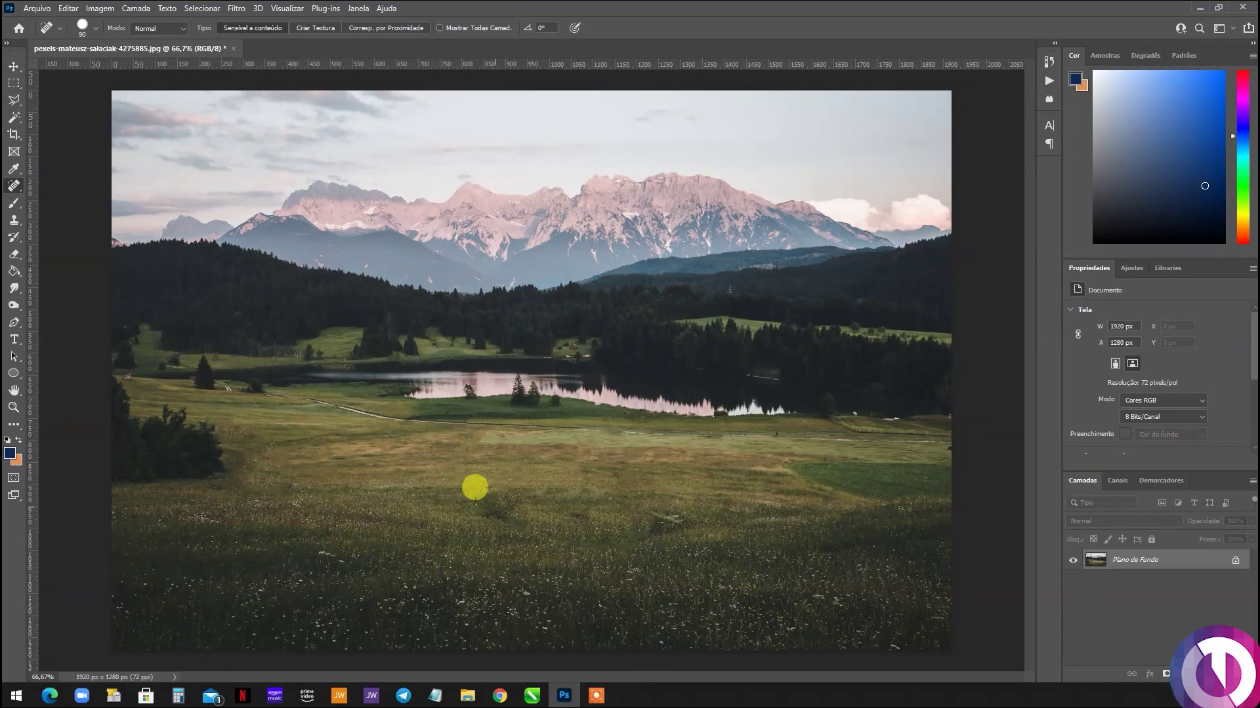
pyautogui.click(675, 509)
pyautogui.click(491, 514)
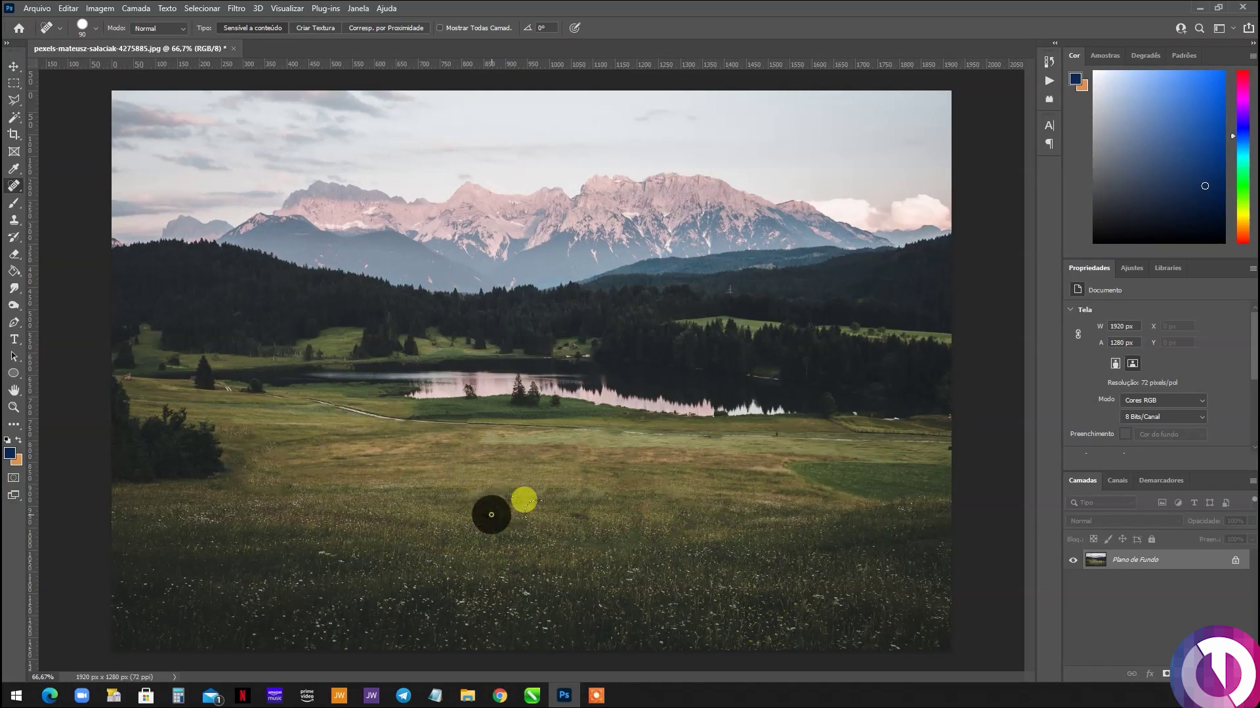
pyautogui.click(572, 509)
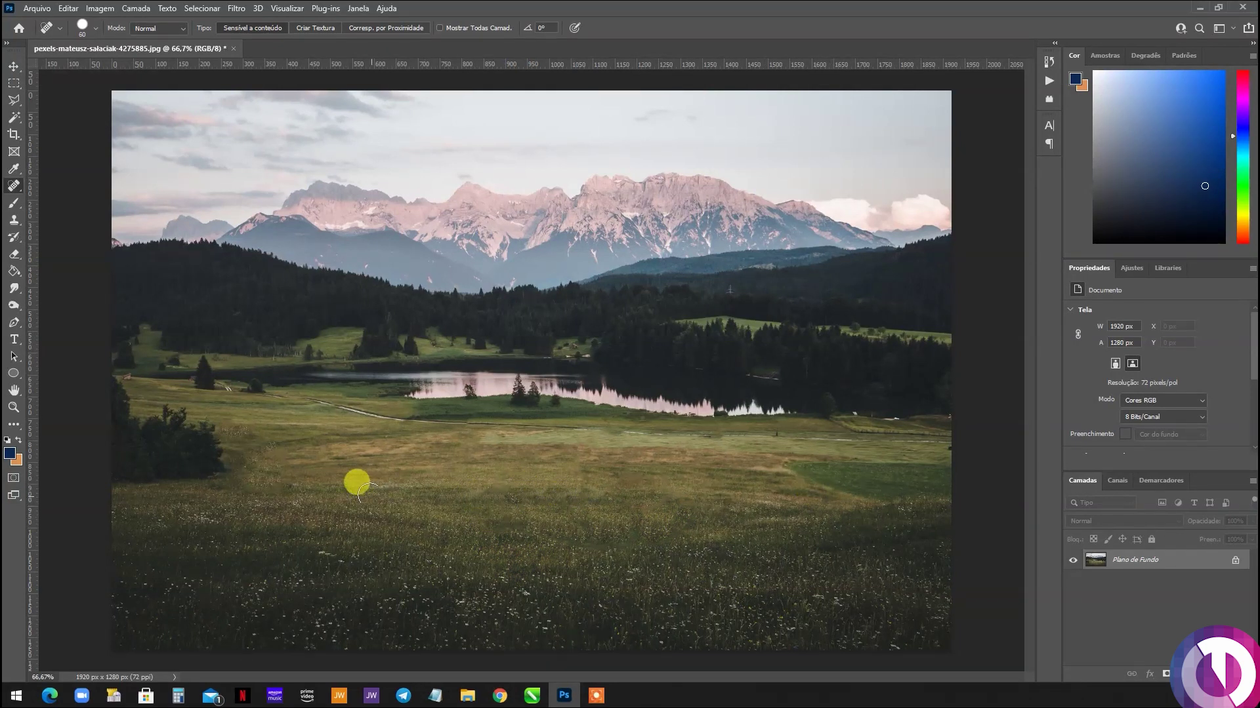